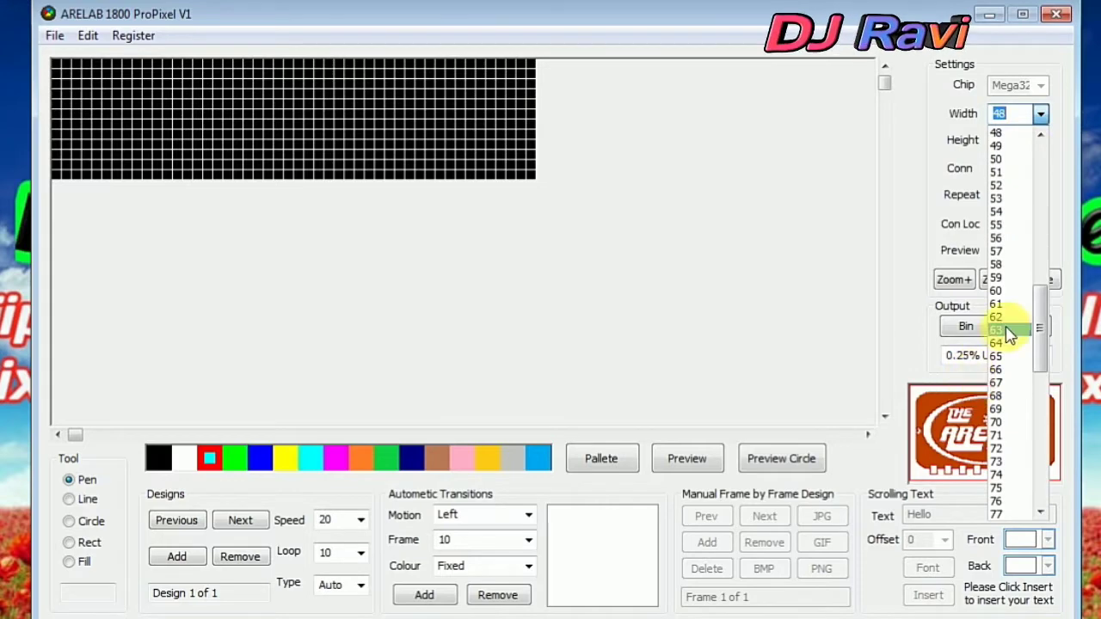
# Set the matrix width to 48 and height to 12, and choose white as the drawing colour
pyautogui.click(1009, 136)
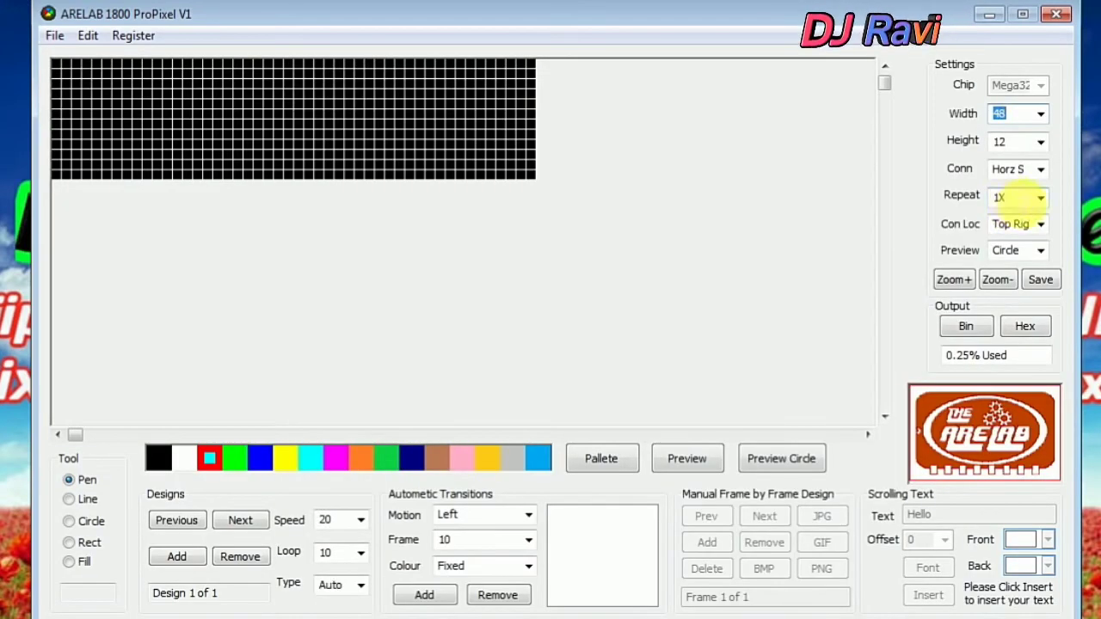
pyautogui.click(1039, 146)
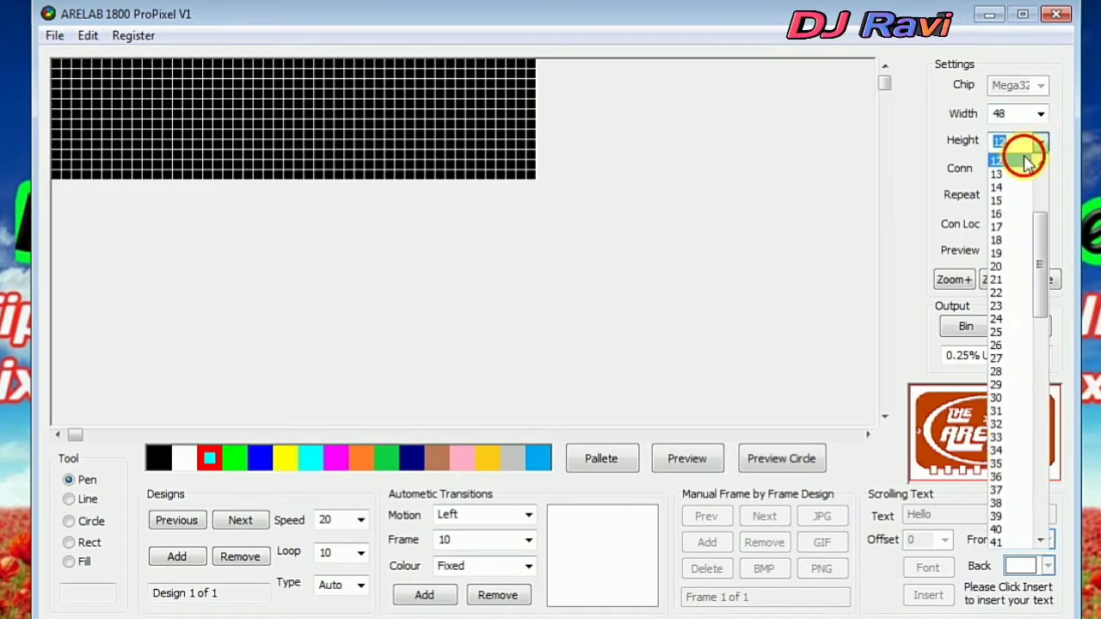
pyautogui.click(1026, 153)
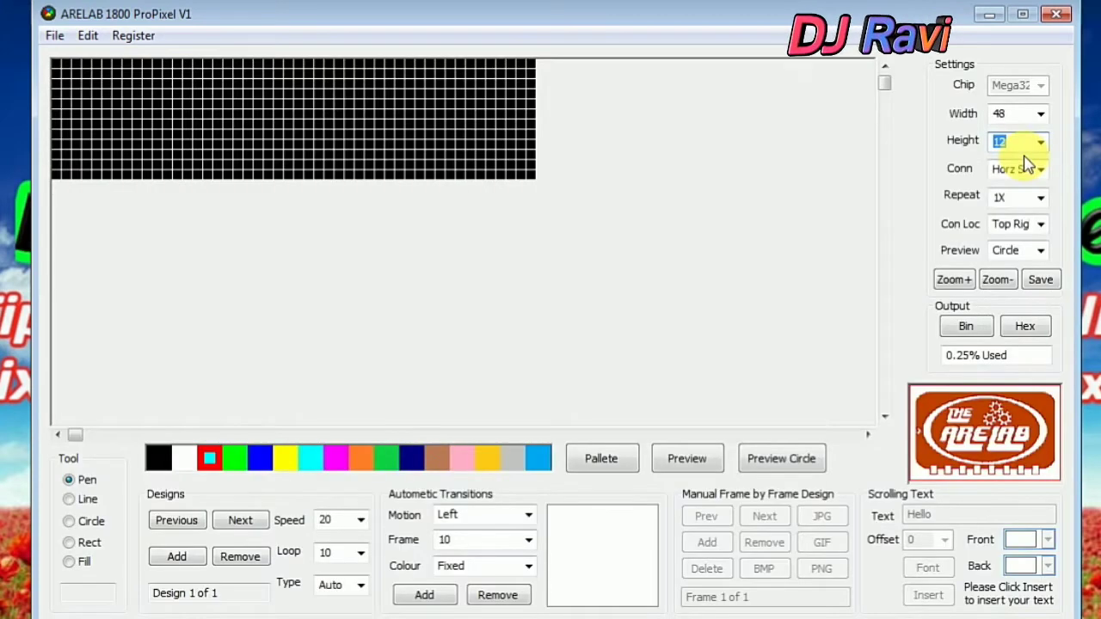
pyautogui.click(955, 280)
pyautogui.click(963, 287)
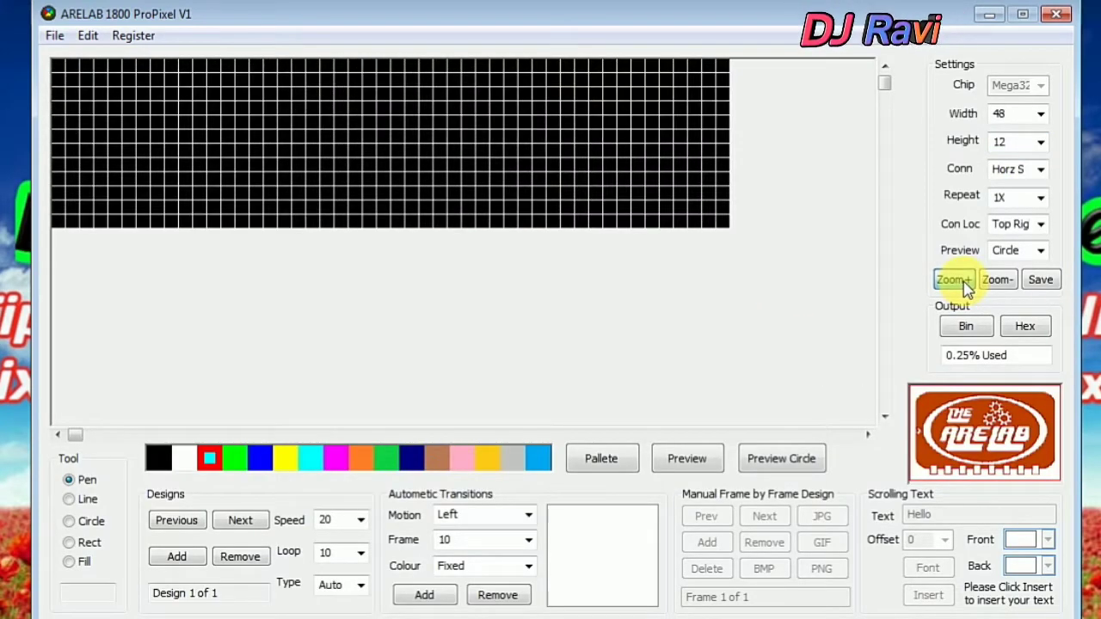
pyautogui.click(184, 460)
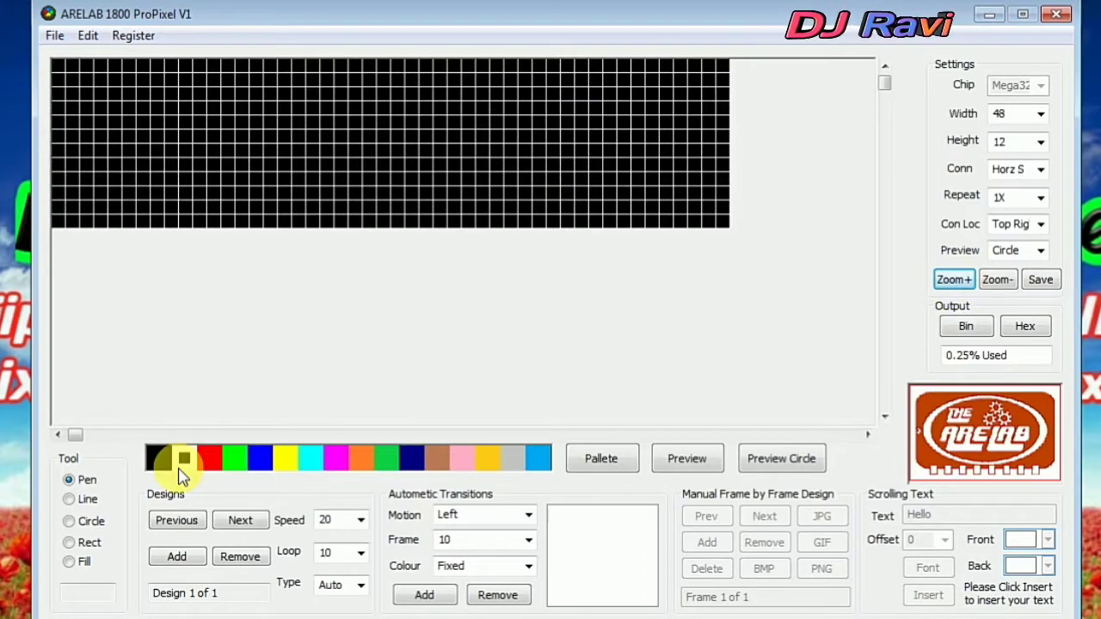
pyautogui.click(54, 64)
pyautogui.click(129, 178)
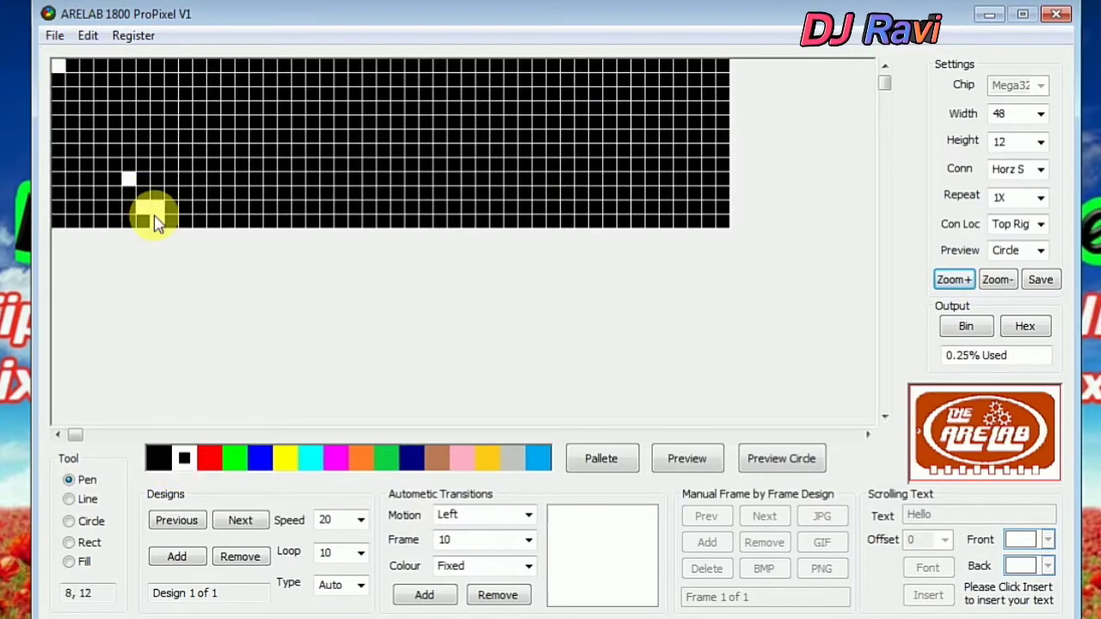
pyautogui.click(88, 36)
pyautogui.click(114, 57)
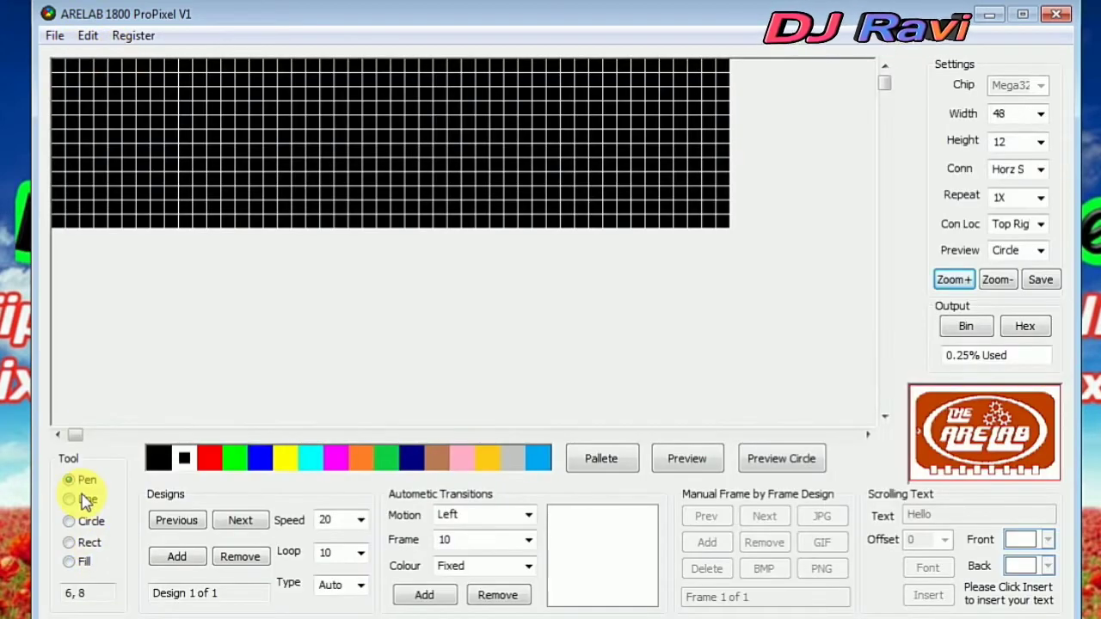
# Draw crossing white and red diagonal lines across the first 12 by 12 block, and fill the grid with that block in changing colours
pyautogui.click(74, 498)
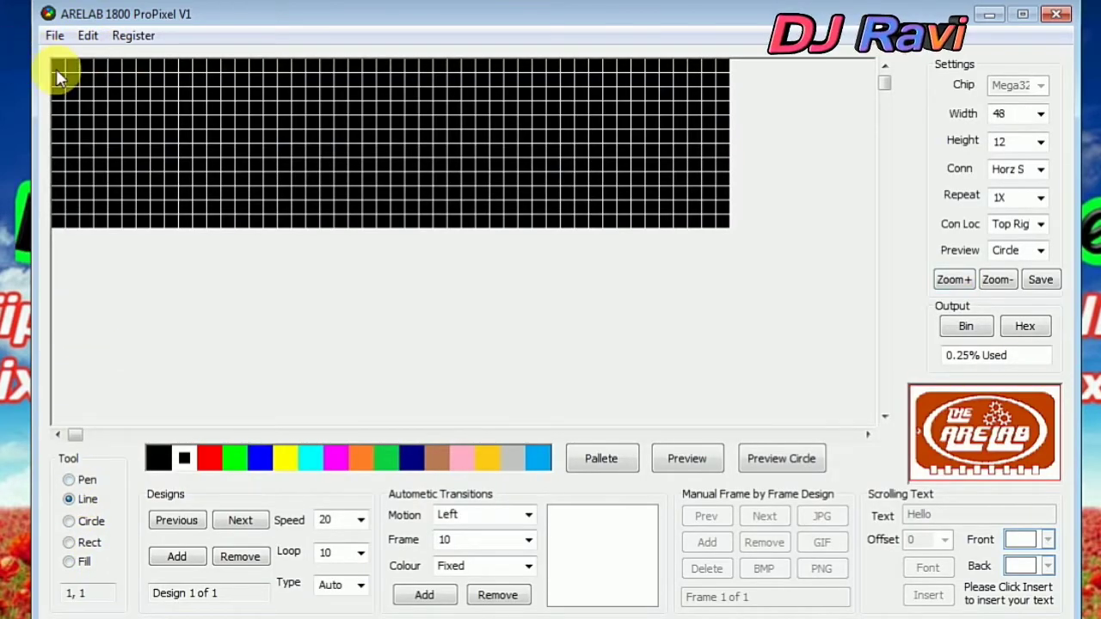
pyautogui.moveTo(57, 66); pyautogui.dragTo(214, 234)
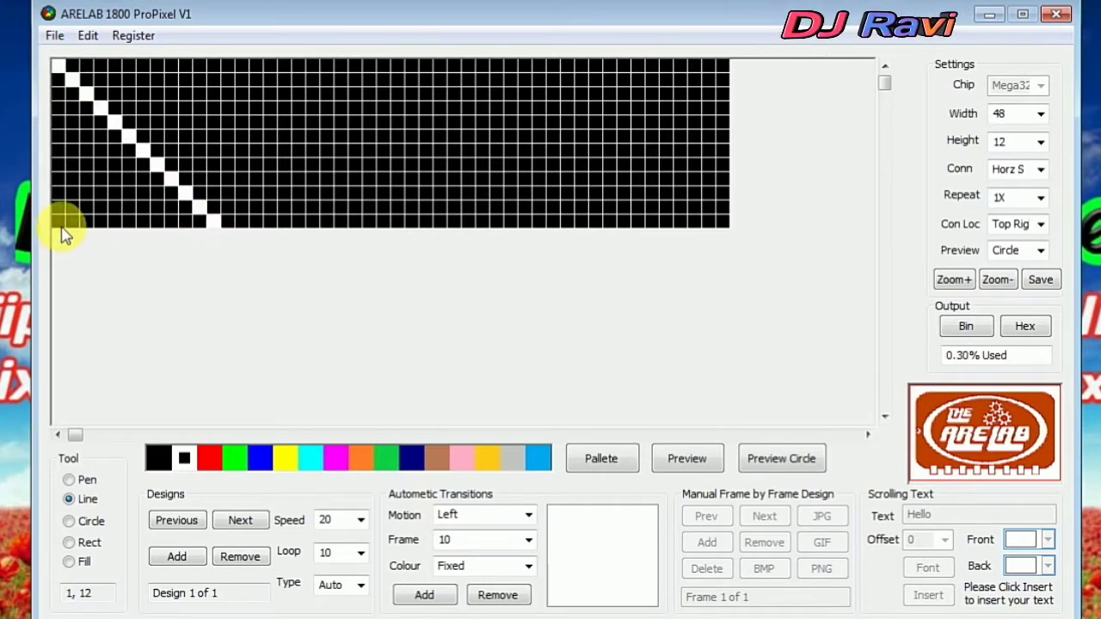
pyautogui.click(210, 460)
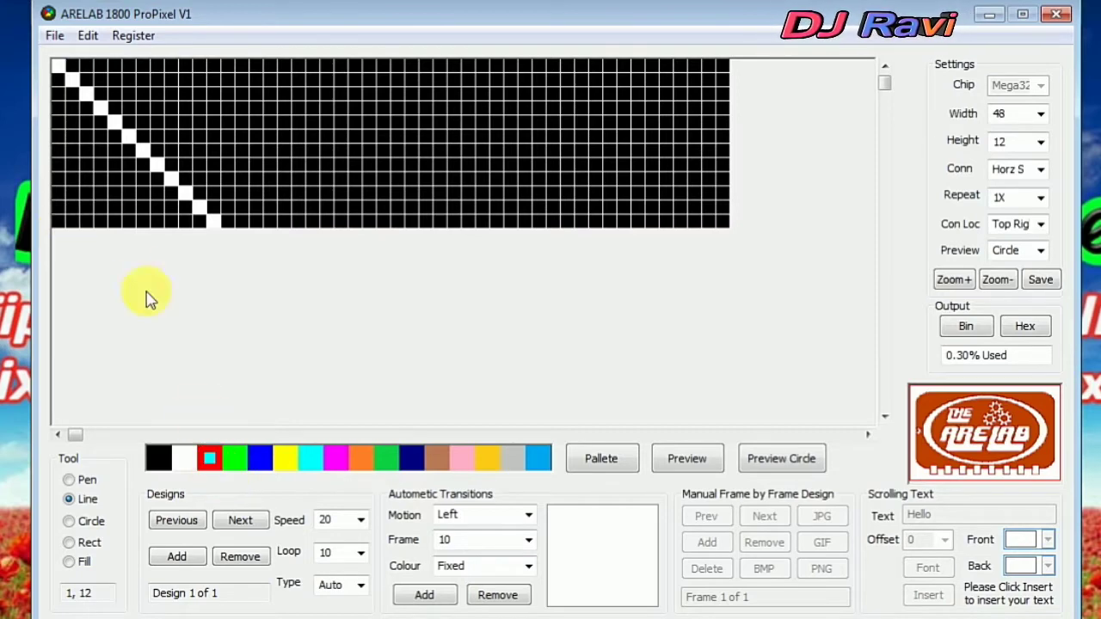
pyautogui.click(57, 223)
pyautogui.moveTo(71, 220)
pyautogui.mouseDown()
pyautogui.moveTo(217, 85)
pyautogui.moveTo(218, 65)
pyautogui.mouseUp()
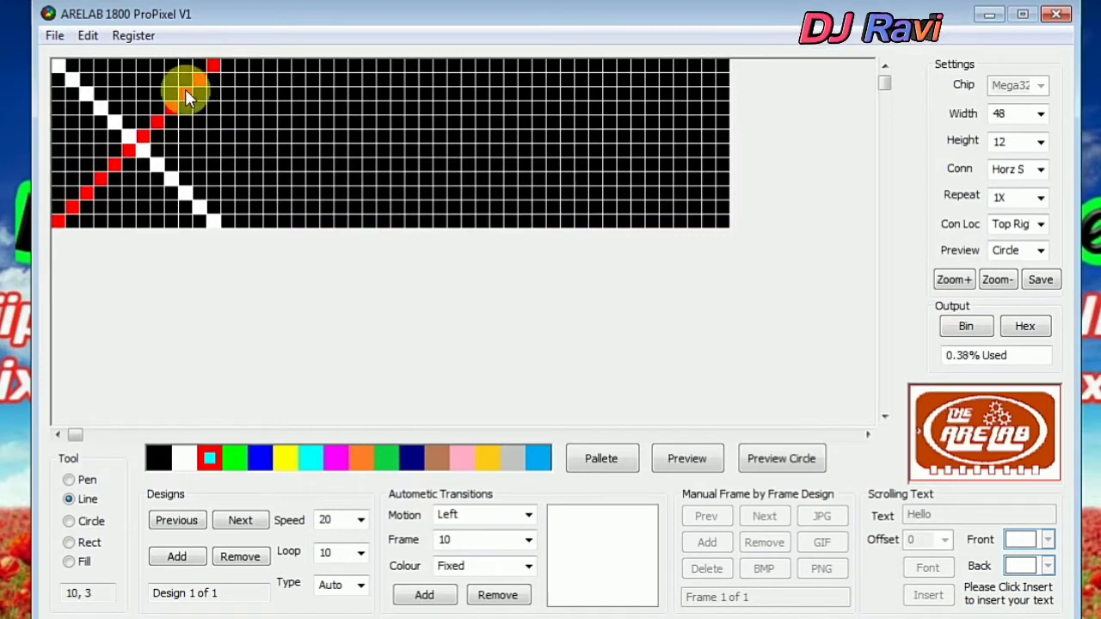
pyautogui.click(94, 34)
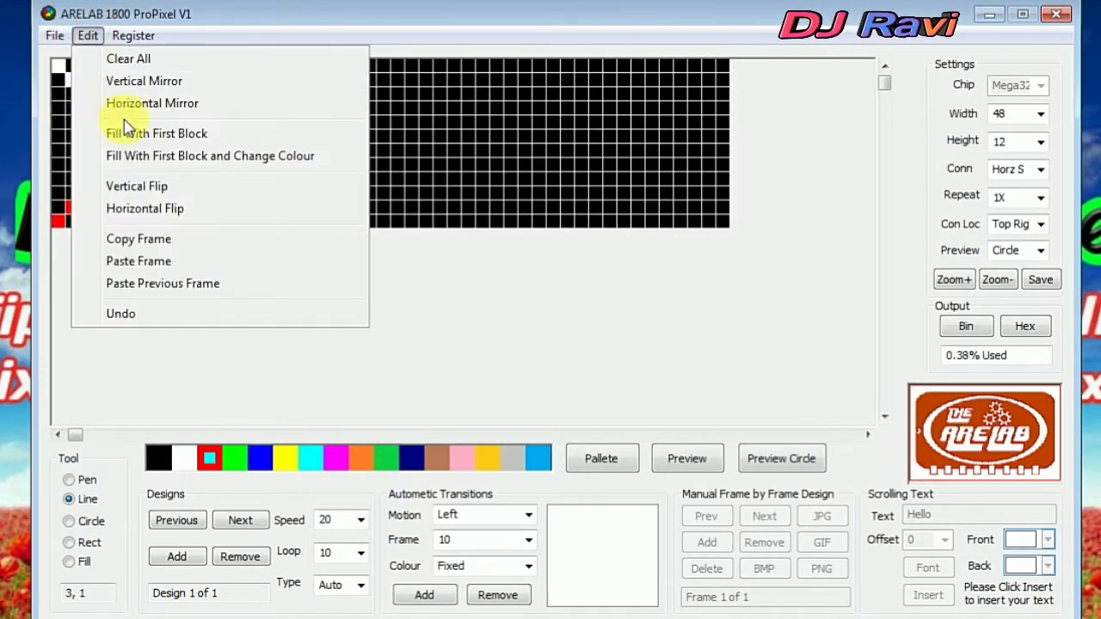
pyautogui.click(137, 150)
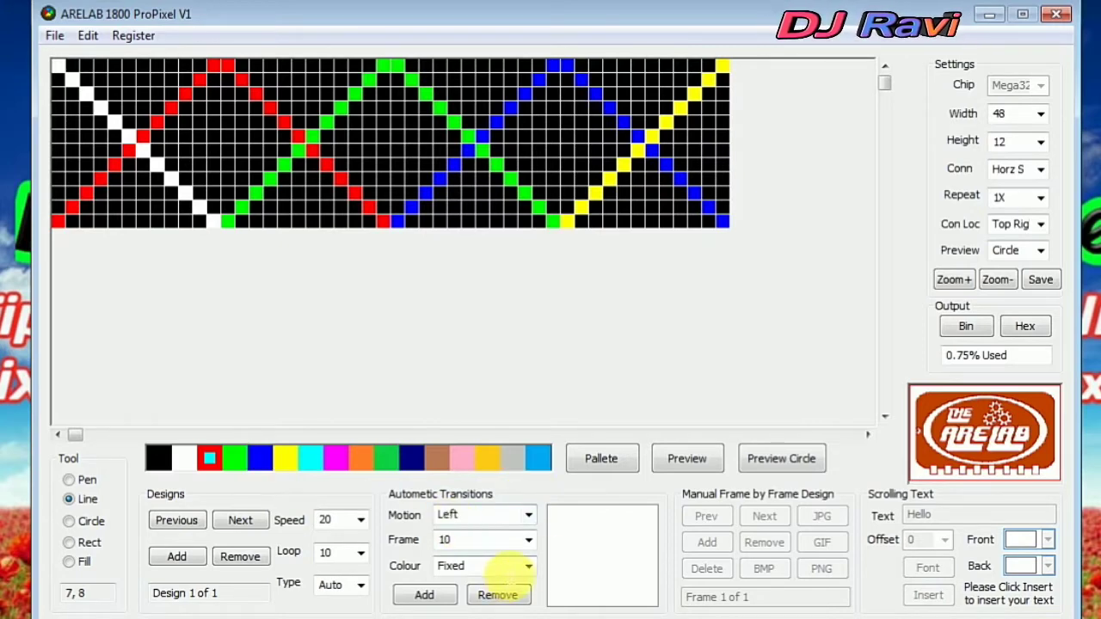
# Add an automatic Left transition of 200 frames with the Fixed colour option to the design
pyautogui.click(528, 539)
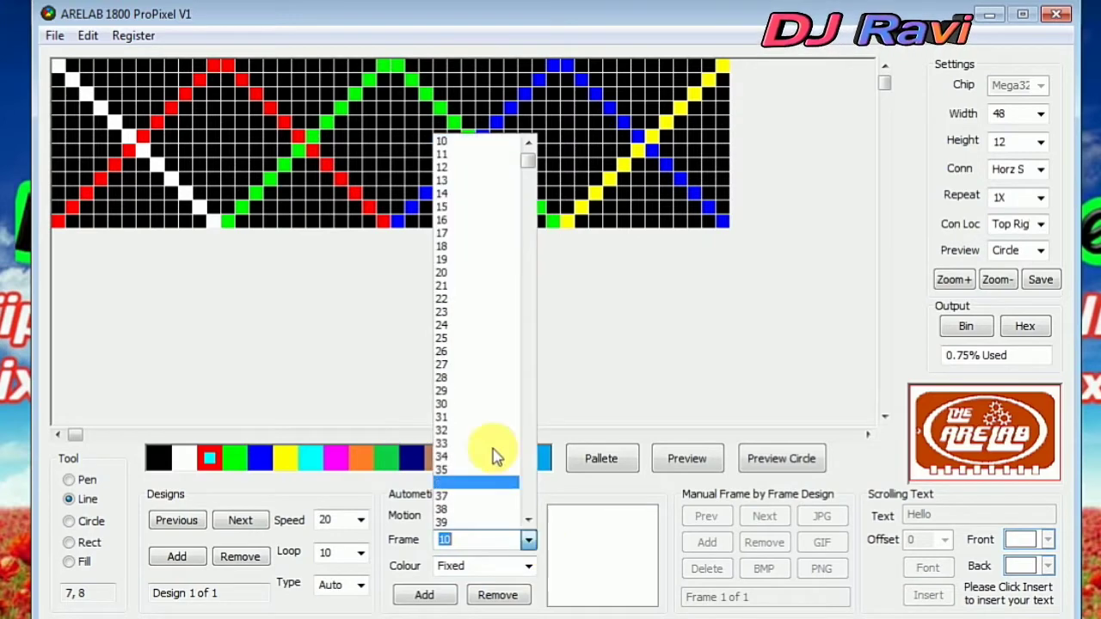
pyautogui.scroll(-20, 494, 455)
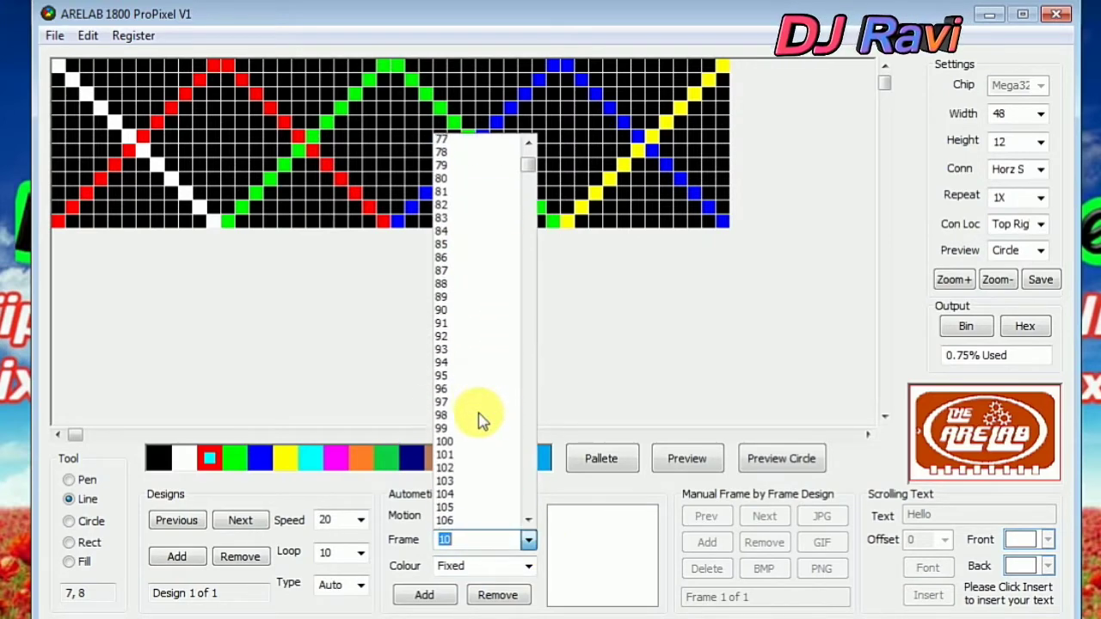
pyautogui.scroll(-18, 482, 420)
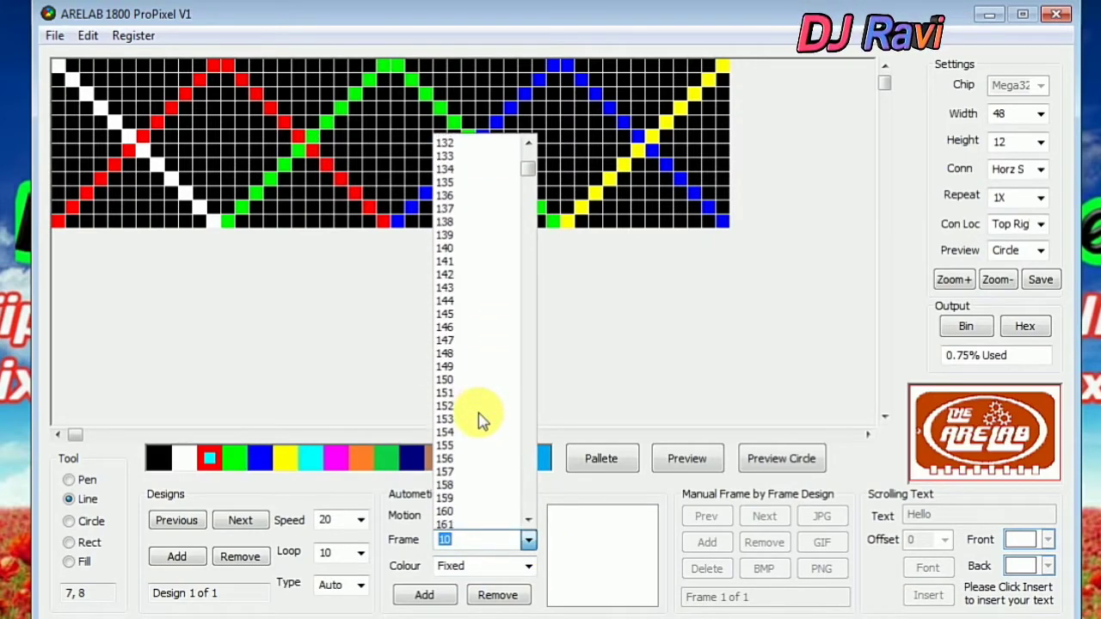
pyautogui.scroll(-12, 480, 420)
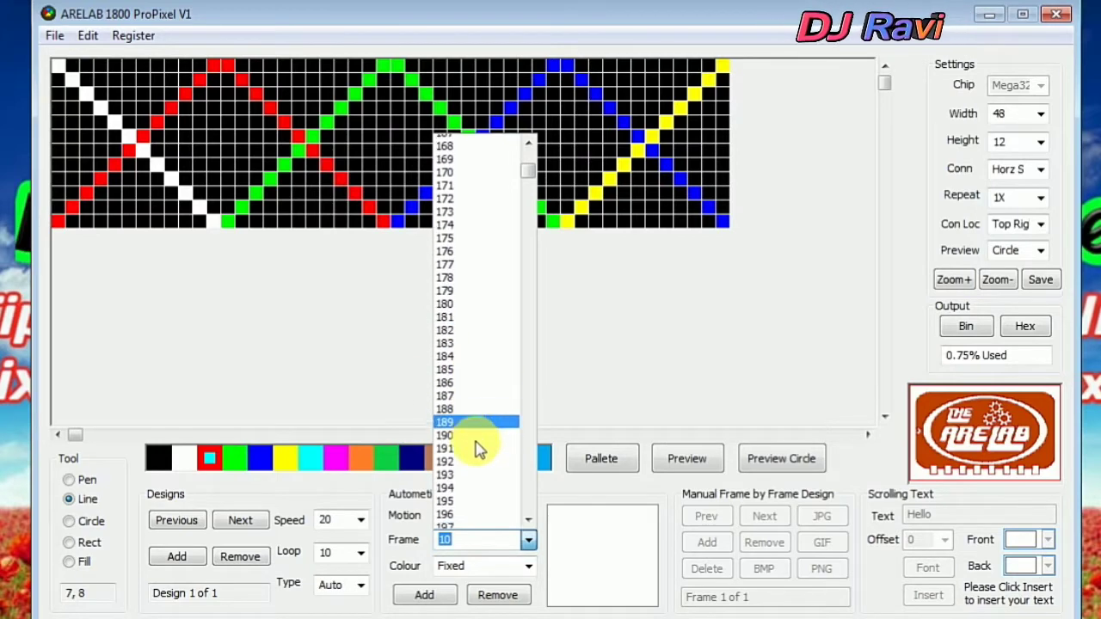
pyautogui.scroll(-3, 465, 477)
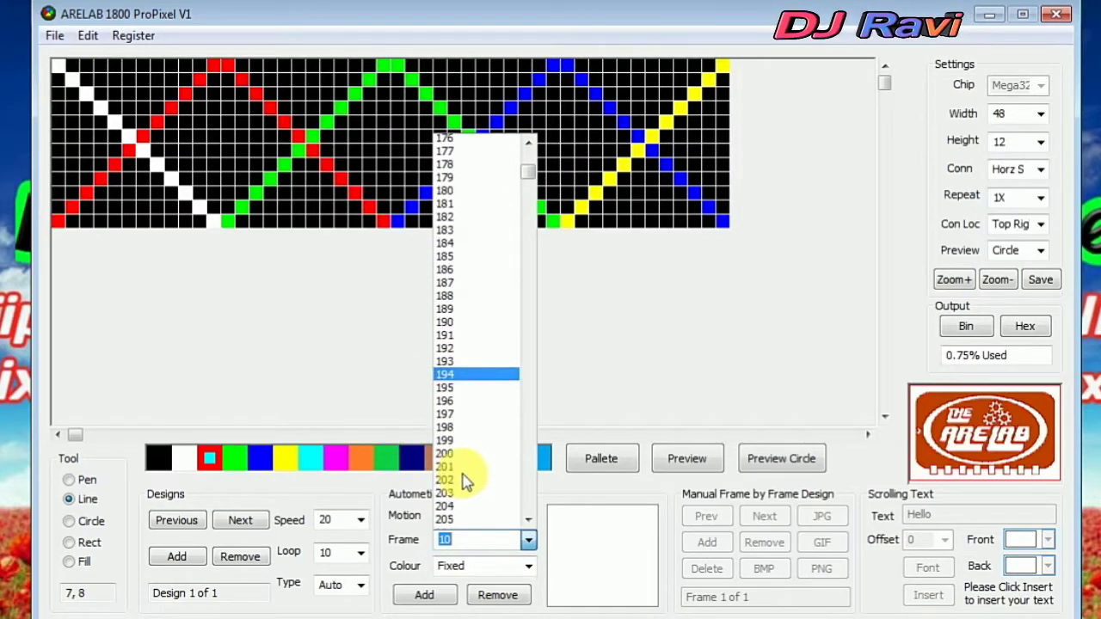
pyautogui.scroll(-2, 464, 479)
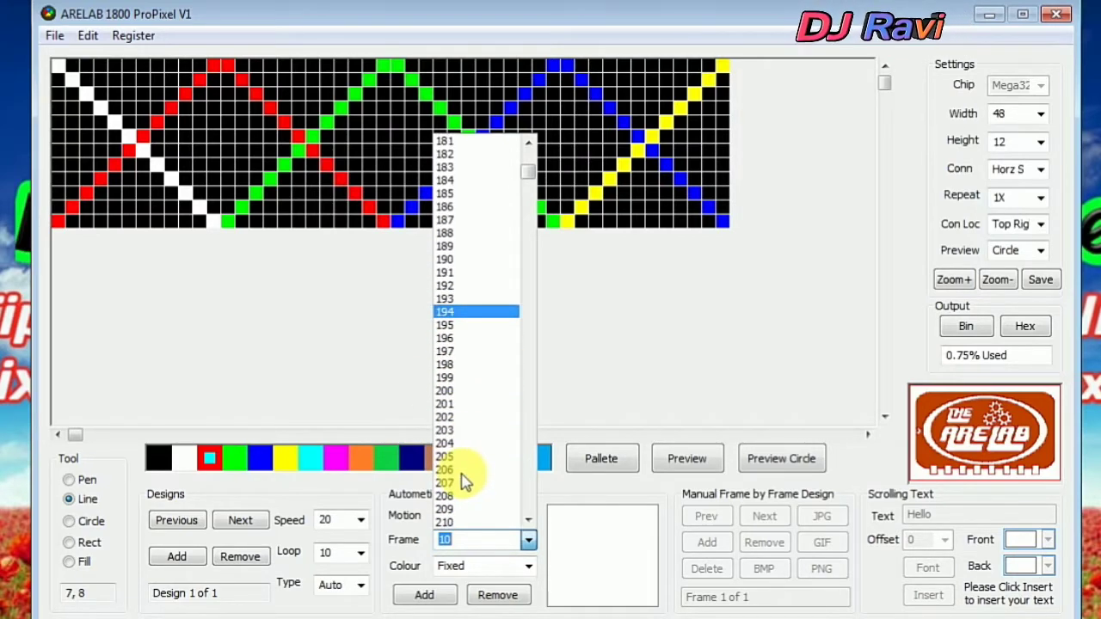
pyautogui.click(457, 398)
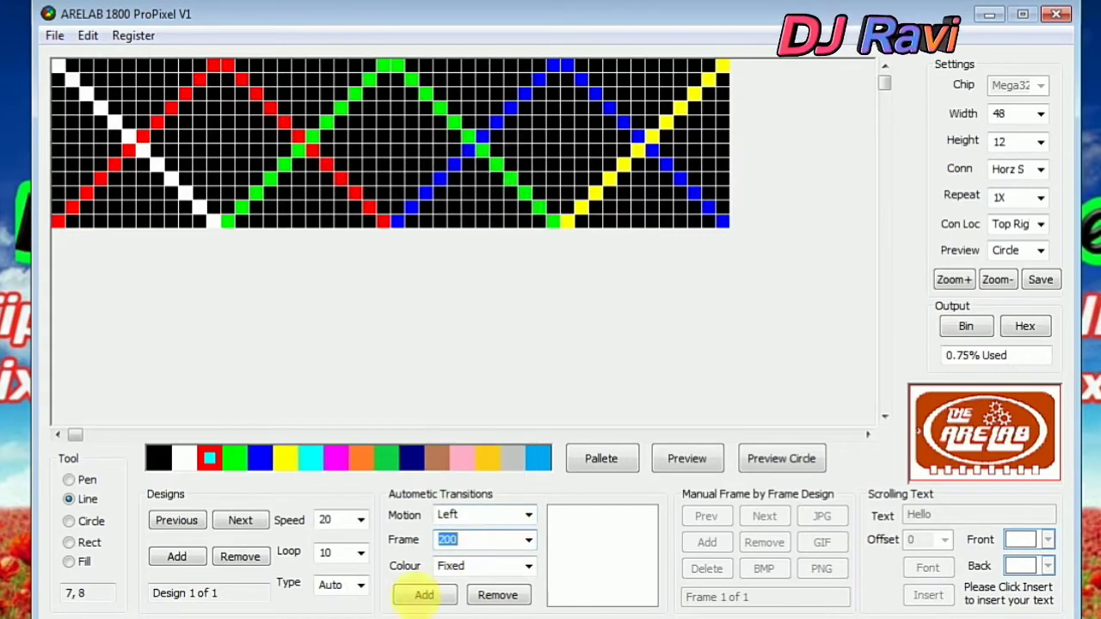
pyautogui.click(424, 594)
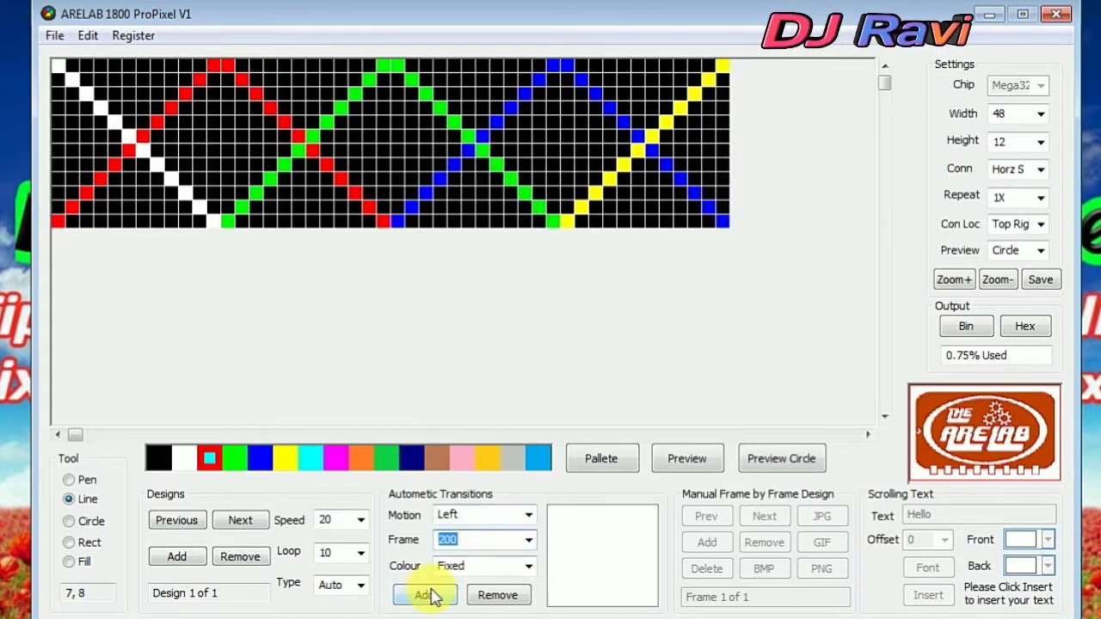
# Add Right, Up and Down transitions of 200 frames each, and watch the circular simulation preview
pyautogui.click(529, 516)
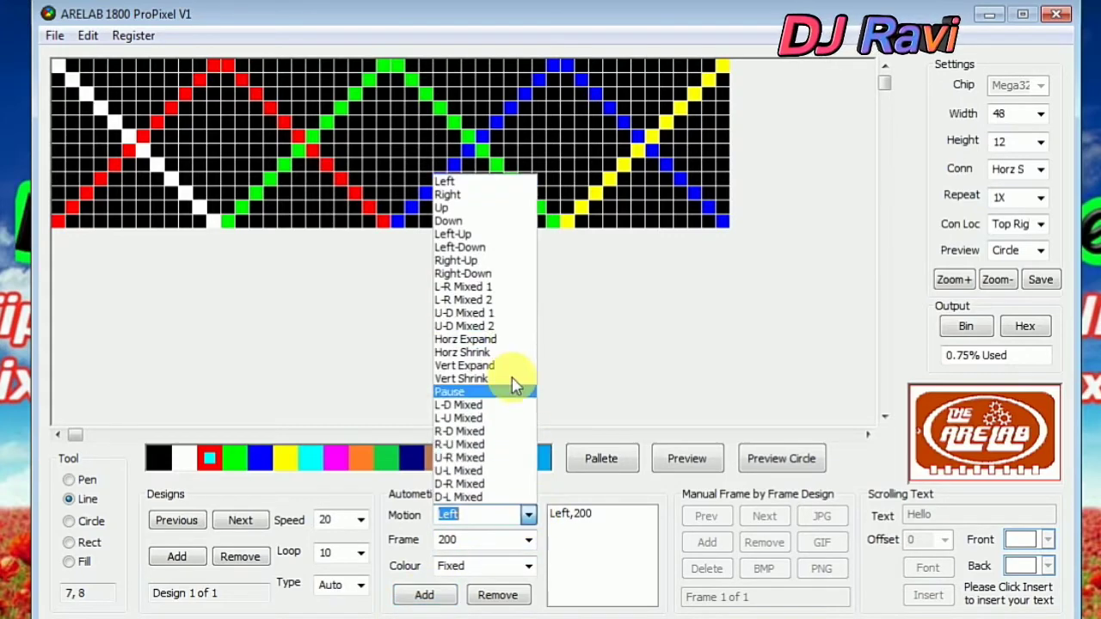
pyautogui.click(456, 194)
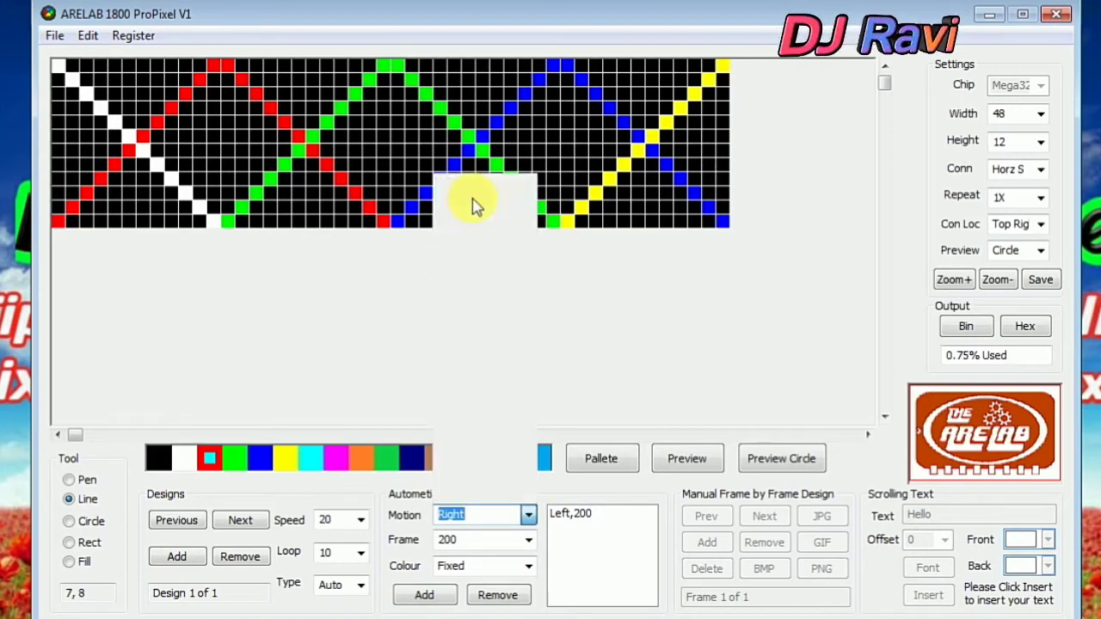
pyautogui.click(428, 595)
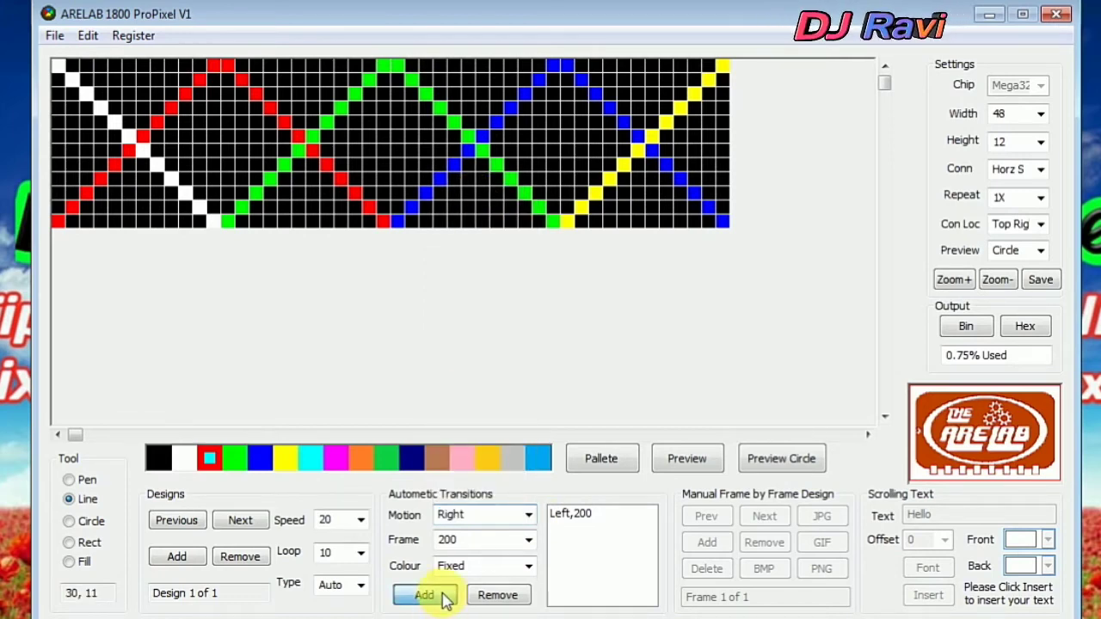
pyautogui.click(528, 516)
pyautogui.click(491, 204)
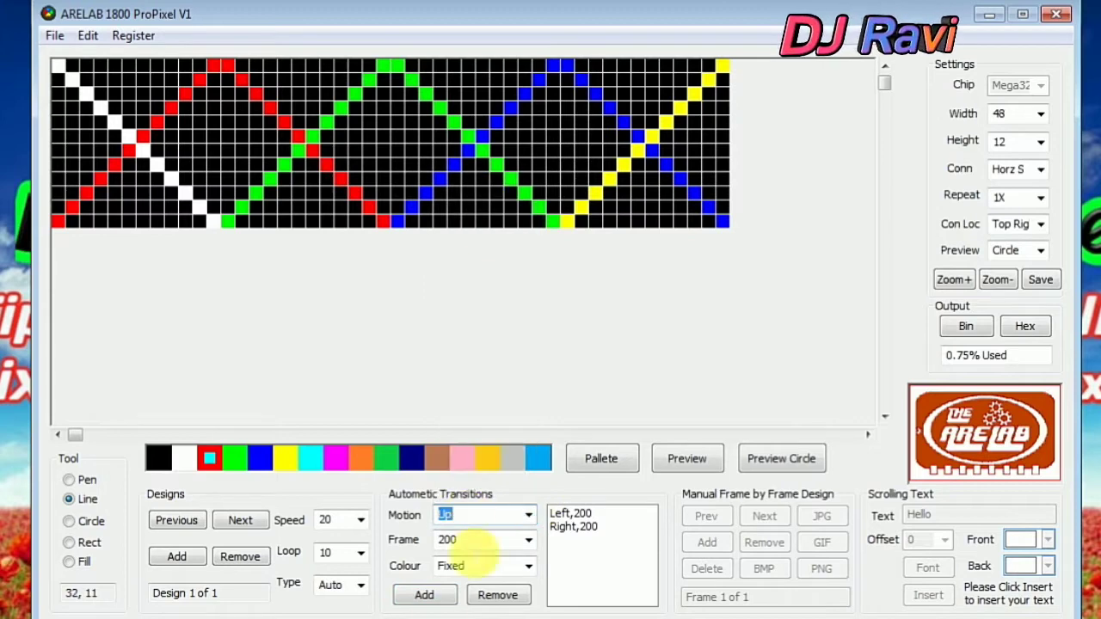
pyautogui.click(425, 595)
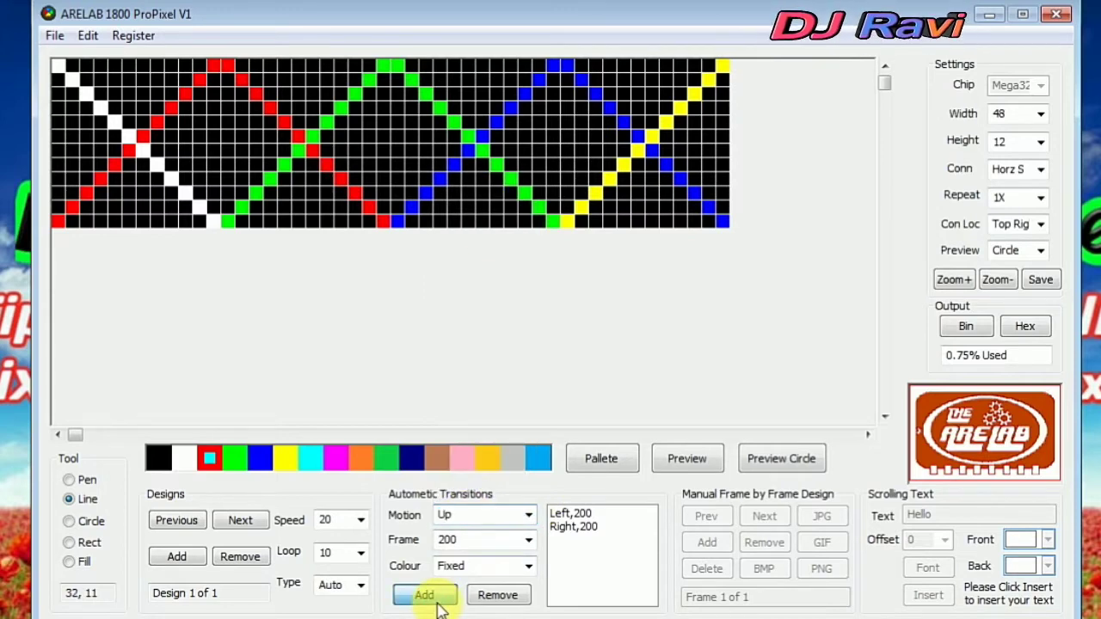
pyautogui.click(528, 515)
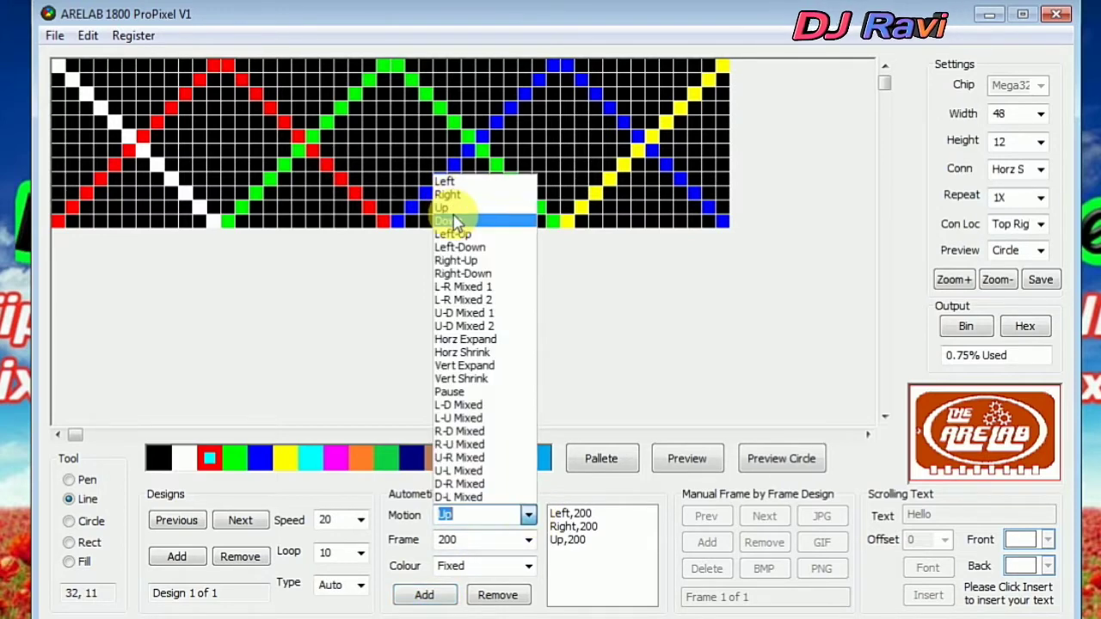
pyautogui.click(454, 222)
pyautogui.click(424, 593)
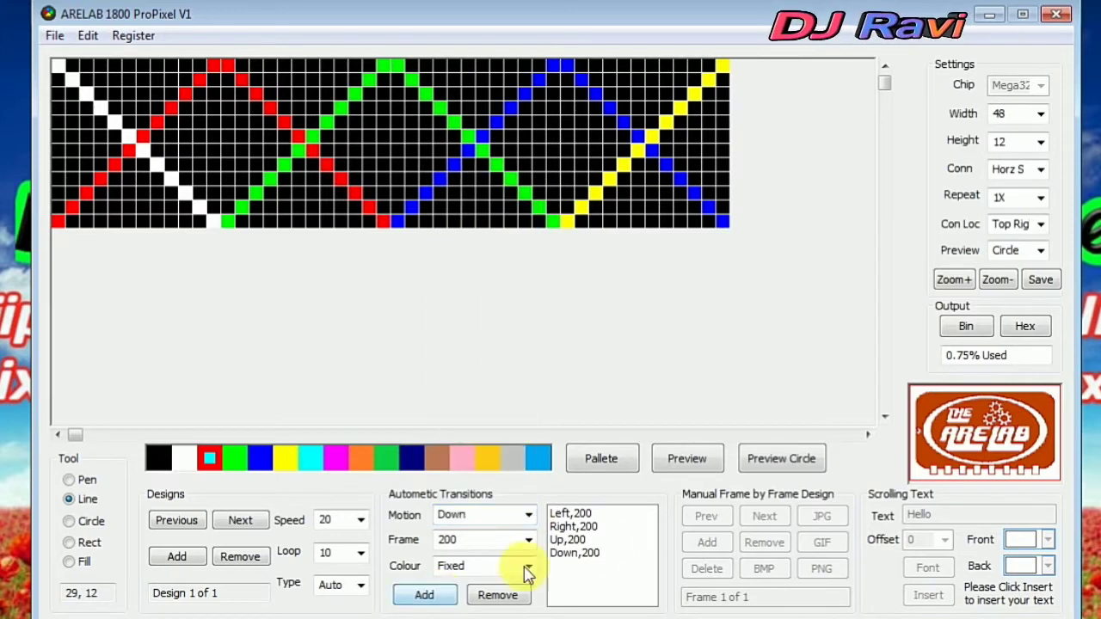
pyautogui.click(767, 459)
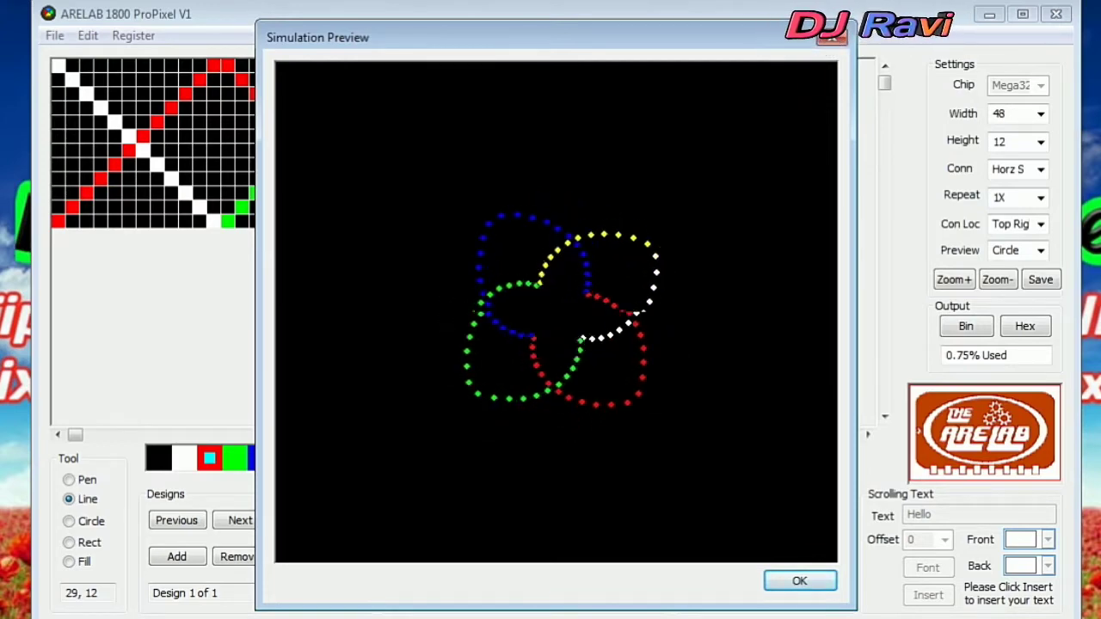
pyautogui.click(797, 583)
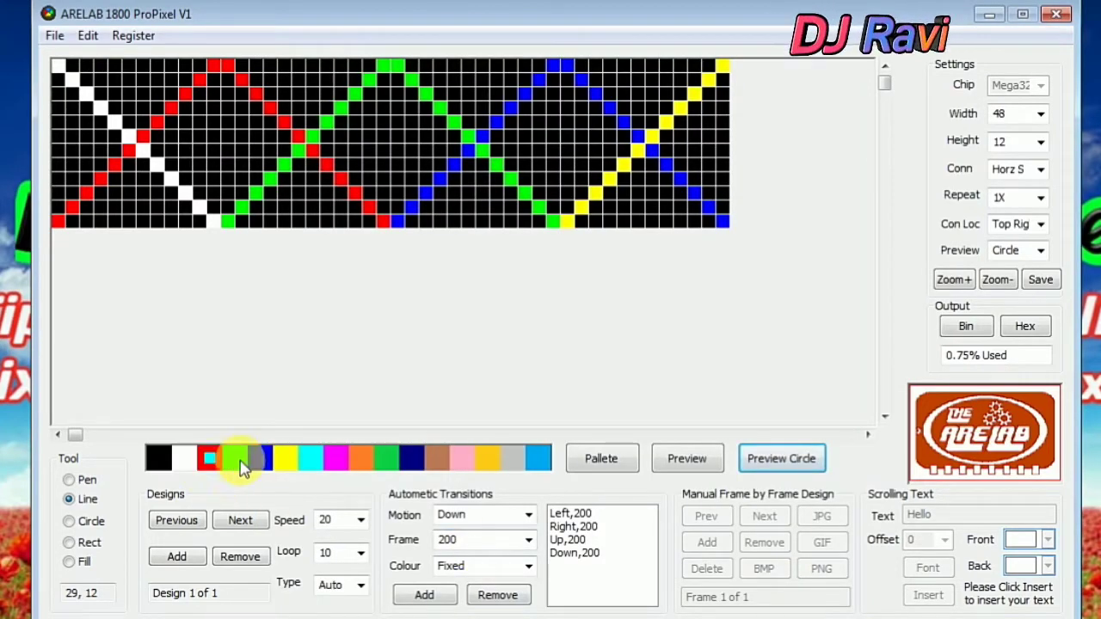
# Redraw the white diagonal of the first block in yellow from cell 1, 1 to 12, 12, and check the circular simulation preview
pyautogui.click(286, 458)
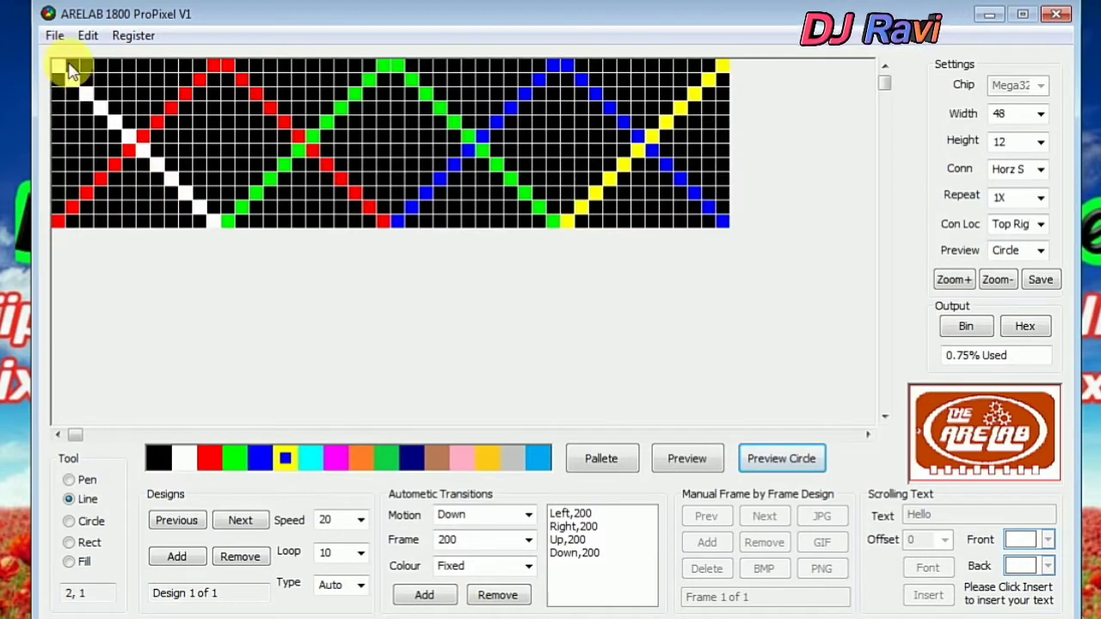
pyautogui.moveTo(62, 68)
pyautogui.mouseDown()
pyautogui.moveTo(98, 130)
pyautogui.moveTo(213, 221)
pyautogui.mouseUp()
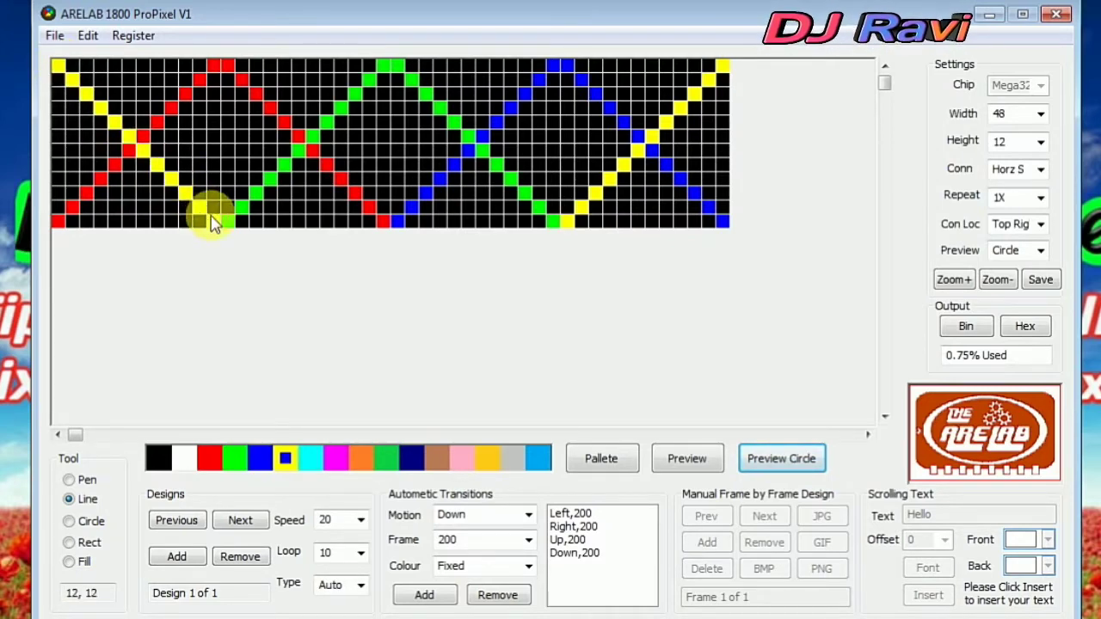
pyautogui.click(751, 462)
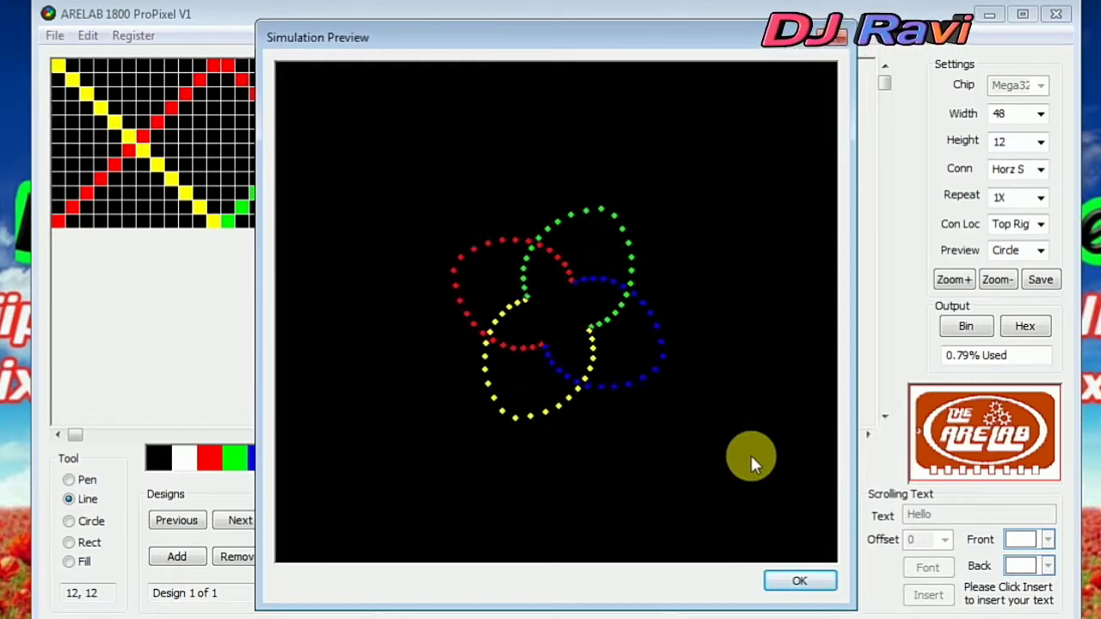
pyautogui.click(800, 580)
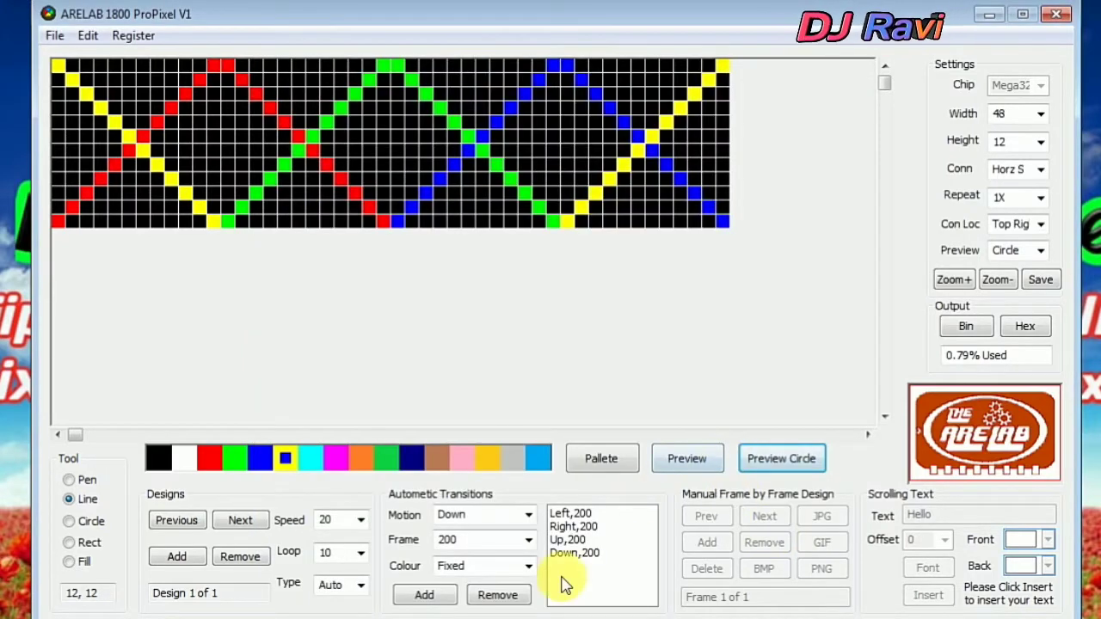
# Draw two-cell-high white rectangles in rows 6 and 7 at the centres of the three diamonds
pyautogui.click(188, 461)
pyautogui.click(68, 542)
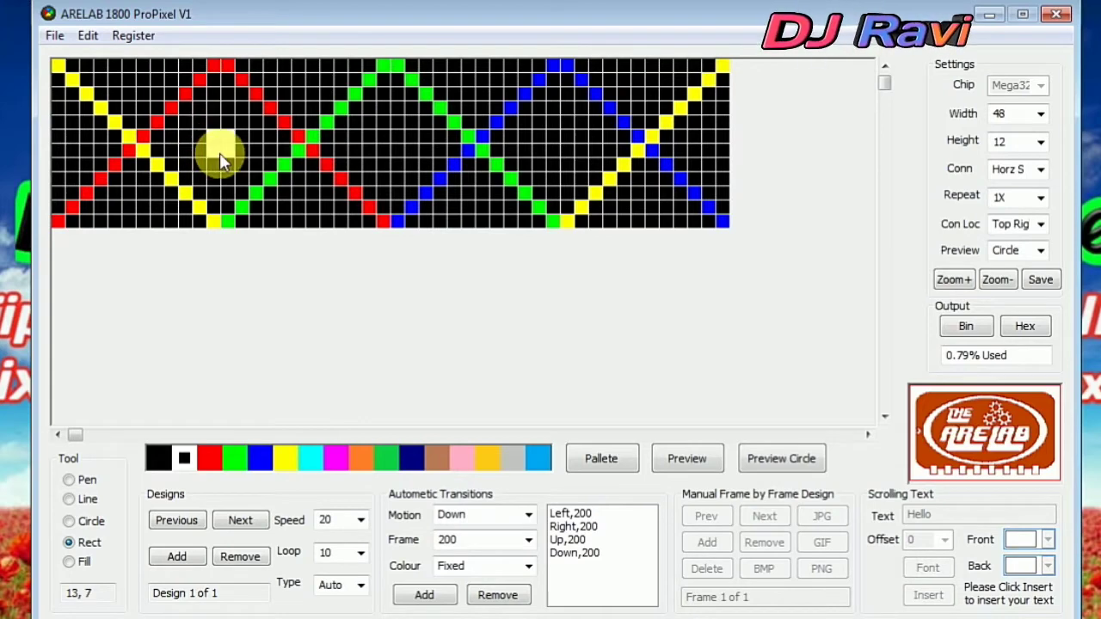
pyautogui.moveTo(219, 152); pyautogui.dragTo(229, 138)
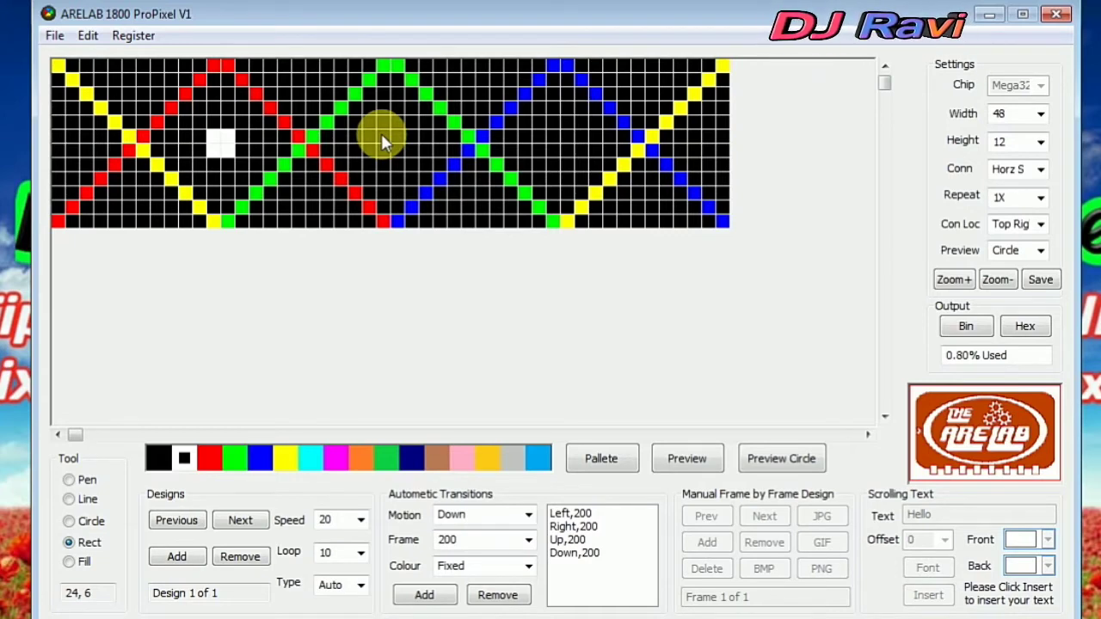
pyautogui.moveTo(386, 148); pyautogui.dragTo(397, 135)
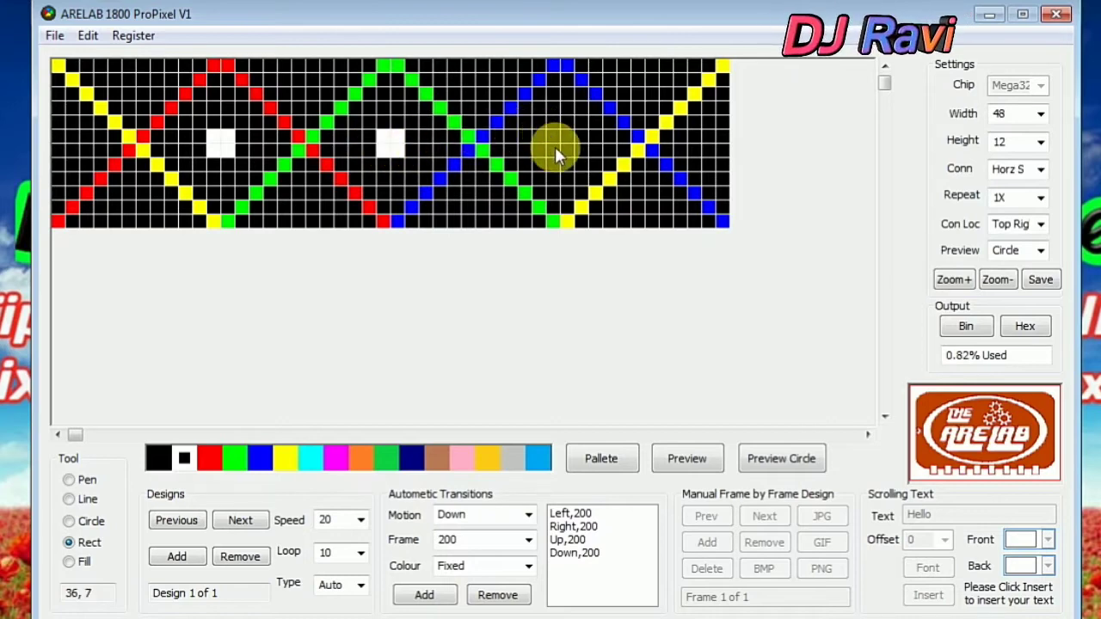
pyautogui.moveTo(558, 149); pyautogui.dragTo(570, 136)
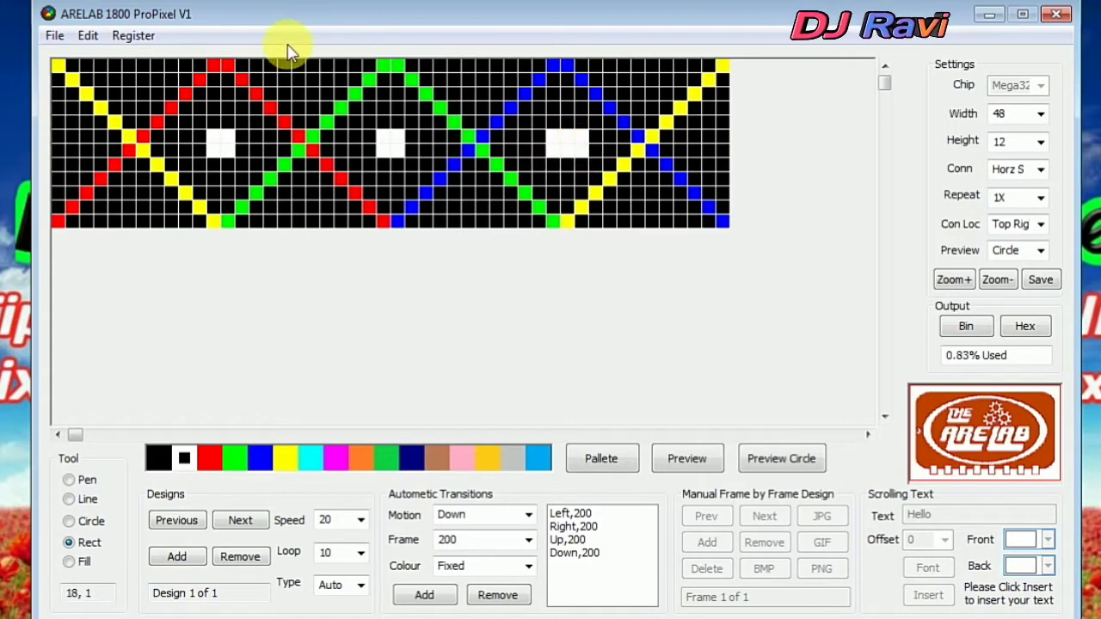
# Undo the white rectangle in the third diamond and redraw it as a 2 by 2 square at its centre
pyautogui.click(88, 36)
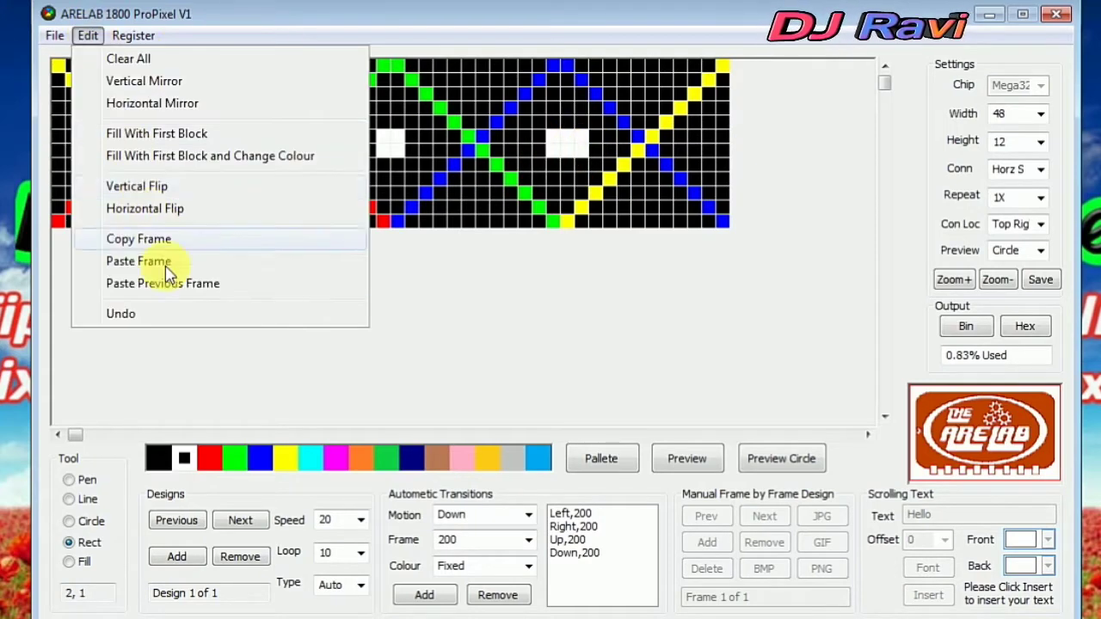
pyautogui.click(166, 314)
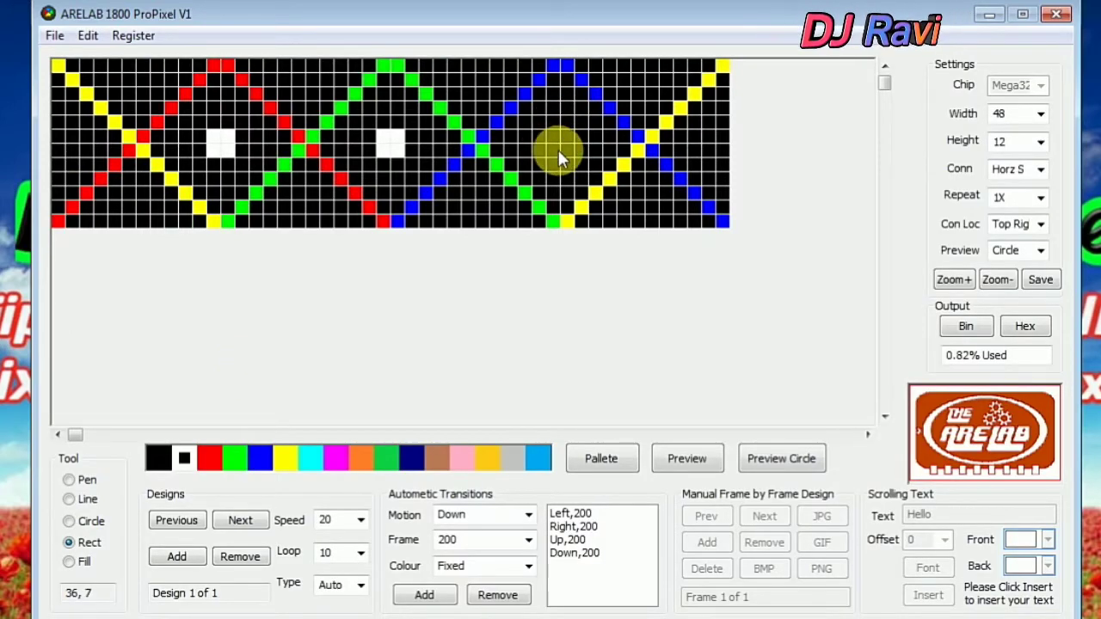
pyautogui.moveTo(559, 157); pyautogui.dragTo(561, 157)
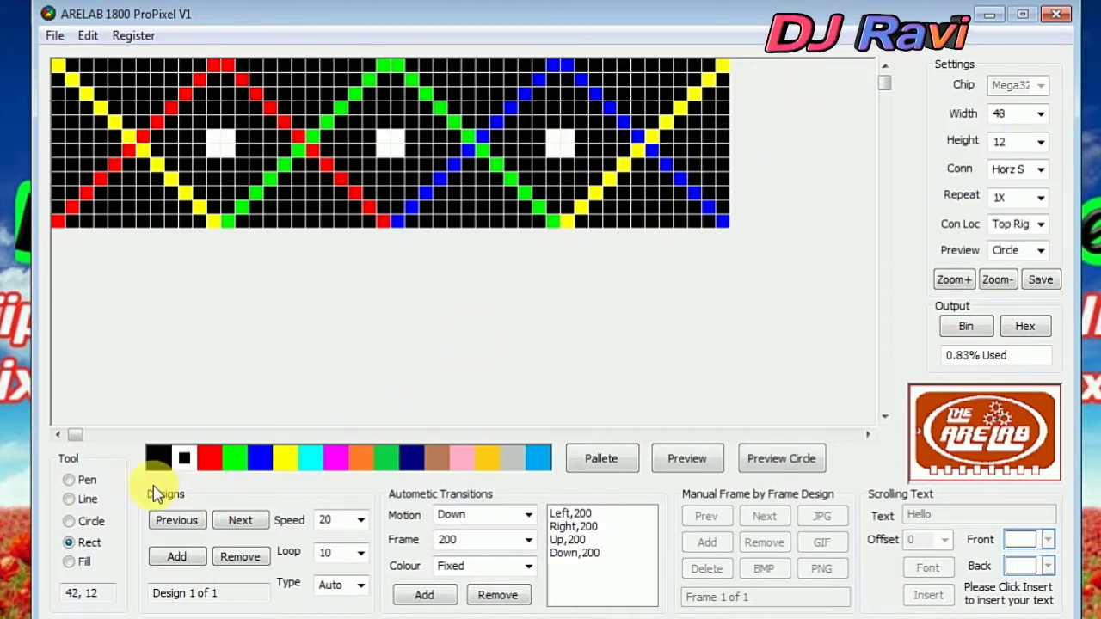
# Paint white pen cells in rows 6 and 7 of the first and last columns, and check the circular simulation preview
pyautogui.click(76, 483)
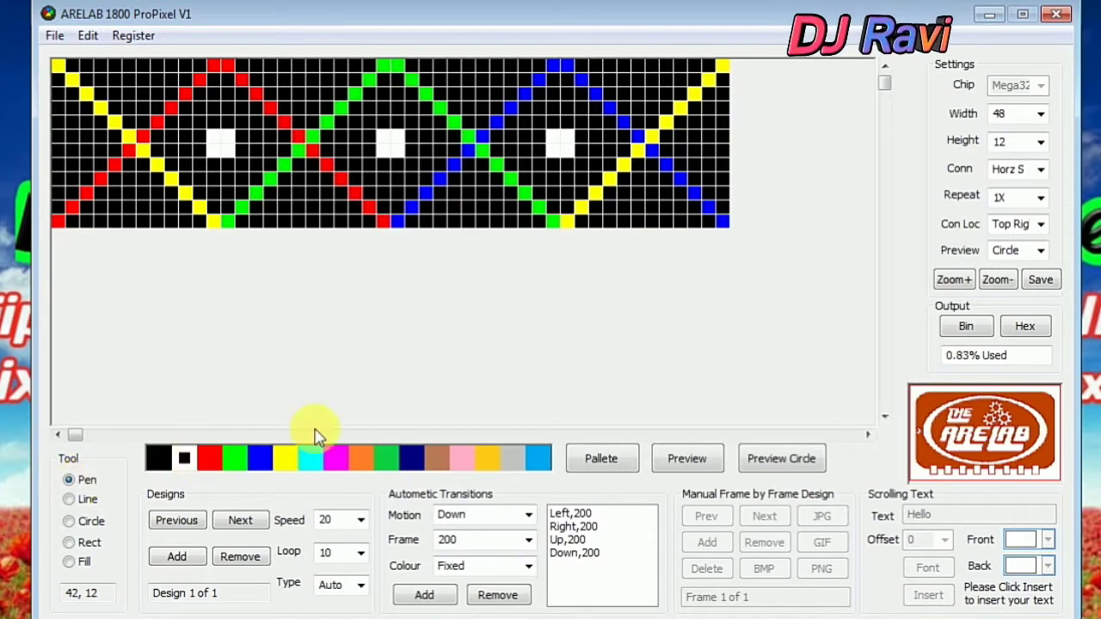
pyautogui.click(720, 138)
pyautogui.click(723, 152)
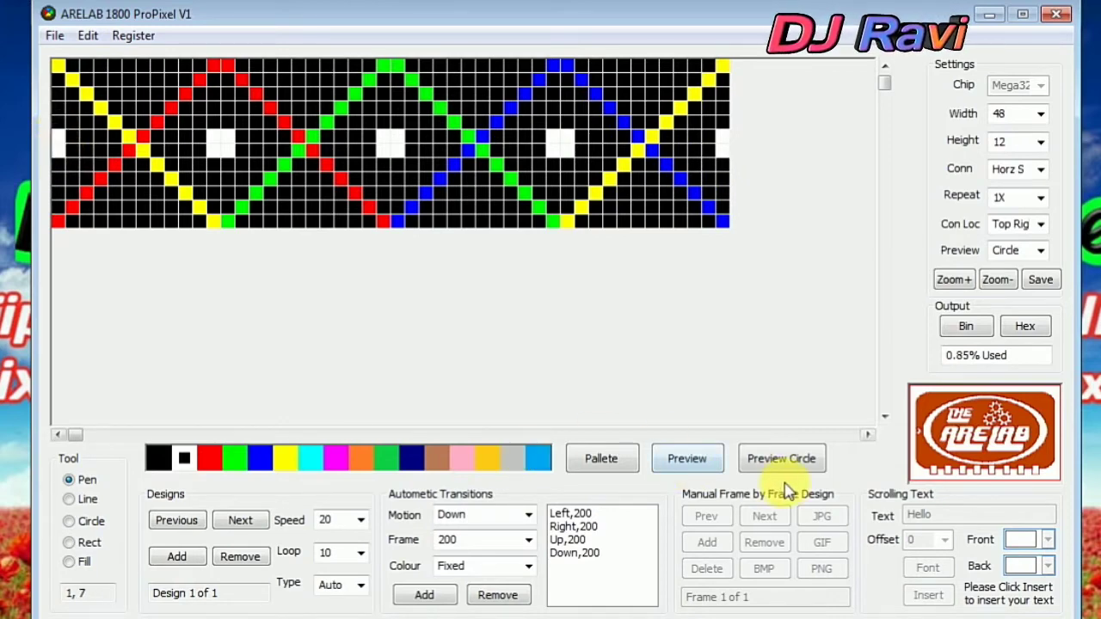
pyautogui.click(797, 460)
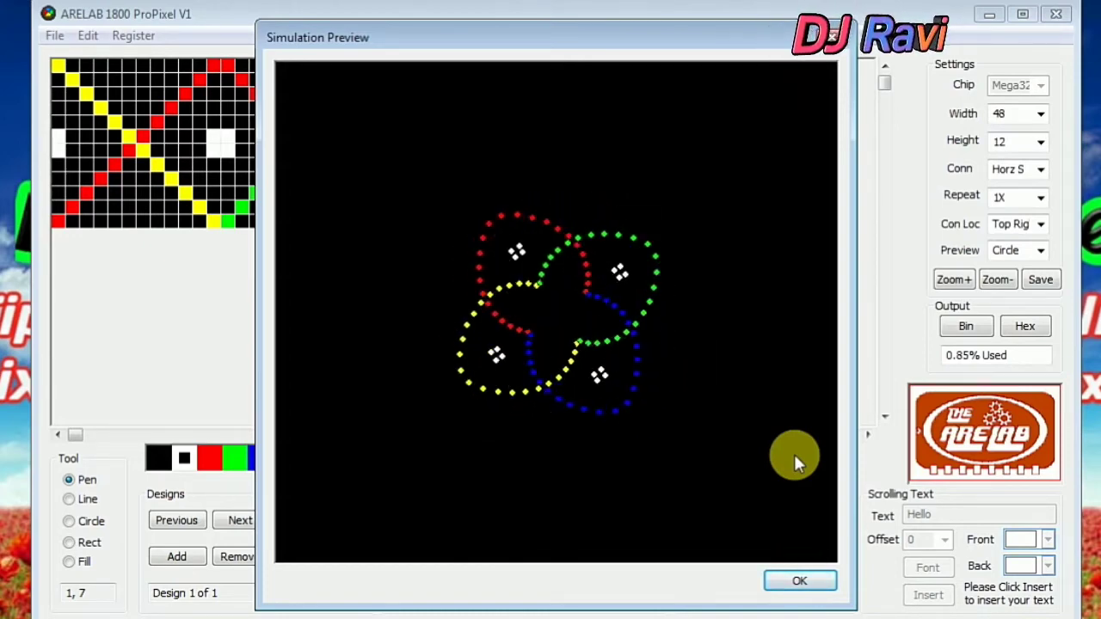
pyautogui.click(799, 582)
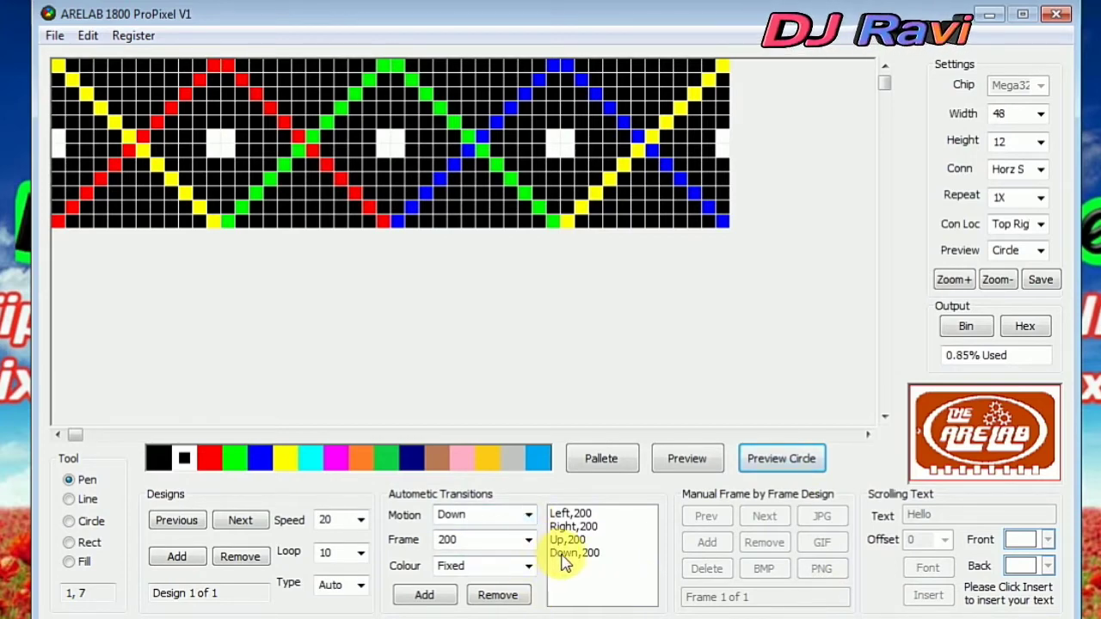
# Remove all four automatic transitions, Down, Up, Right and Left, from the design
pyautogui.click(499, 594)
pyautogui.click(499, 595)
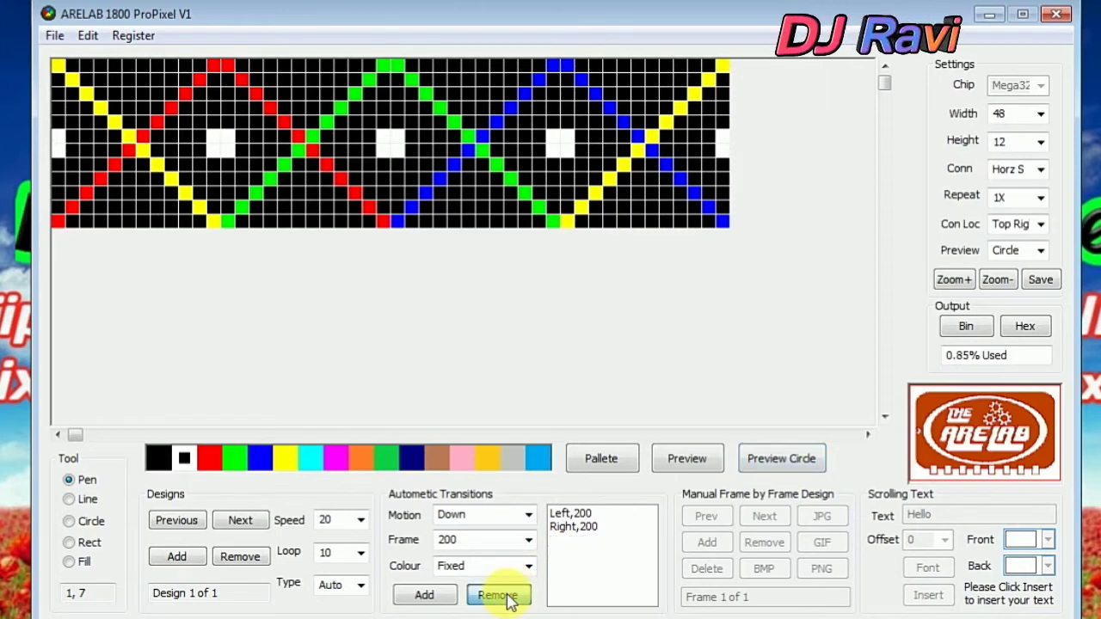
pyautogui.click(498, 595)
pyautogui.click(499, 595)
pyautogui.click(499, 594)
pyautogui.click(594, 362)
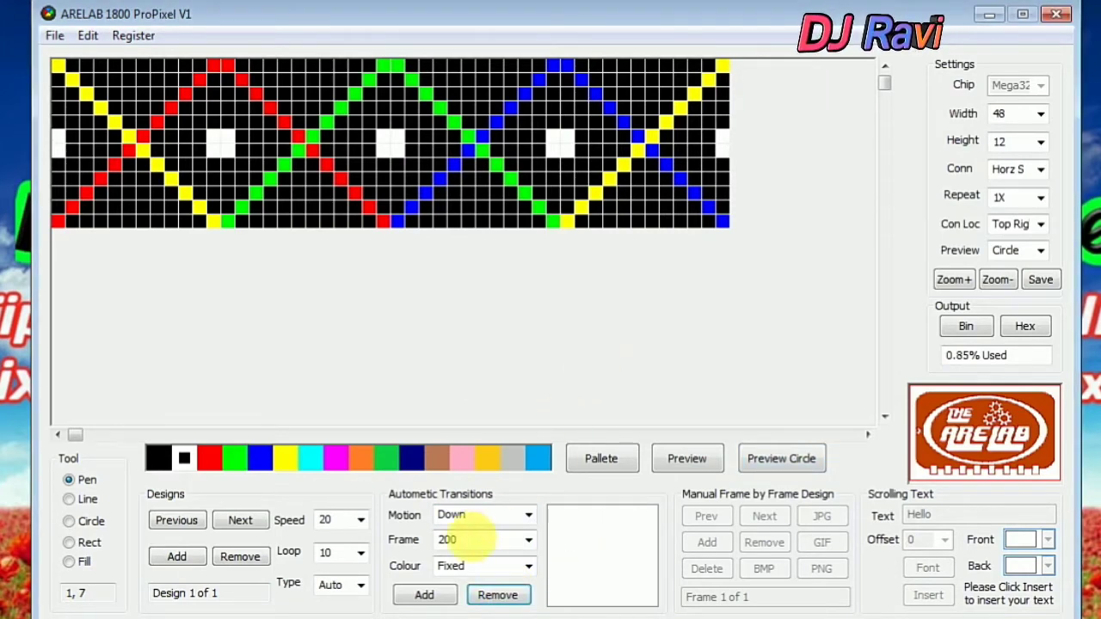
# Add Left-Down and Right-Down transitions of 200 frames each with Fixed colour, and watch the circular simulation preview
pyautogui.click(526, 514)
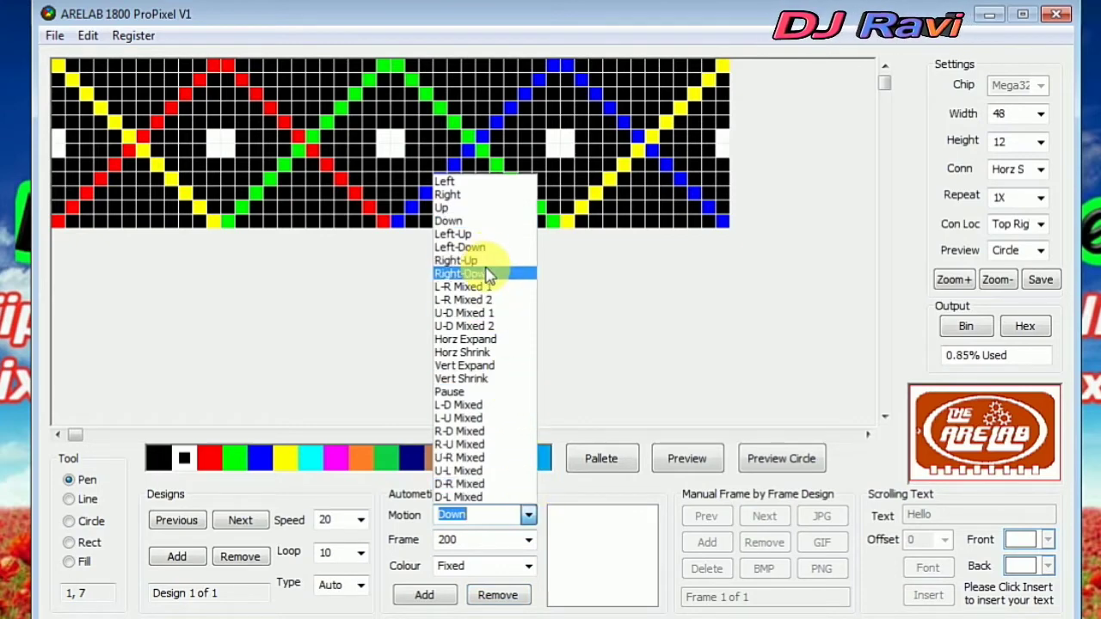
pyautogui.click(464, 247)
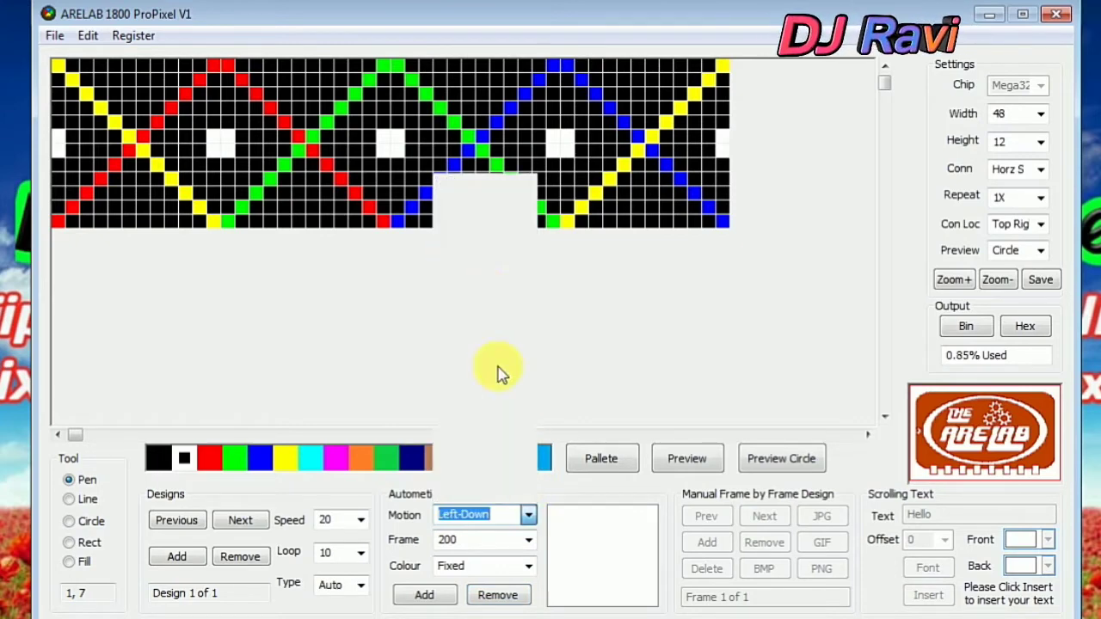
pyautogui.click(418, 596)
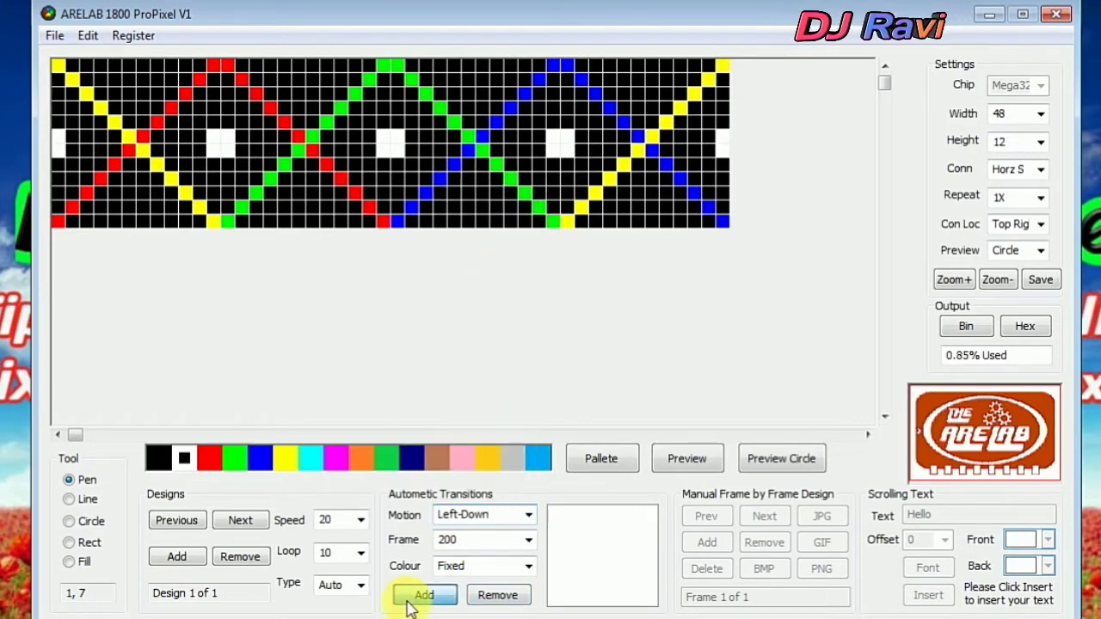
pyautogui.click(524, 513)
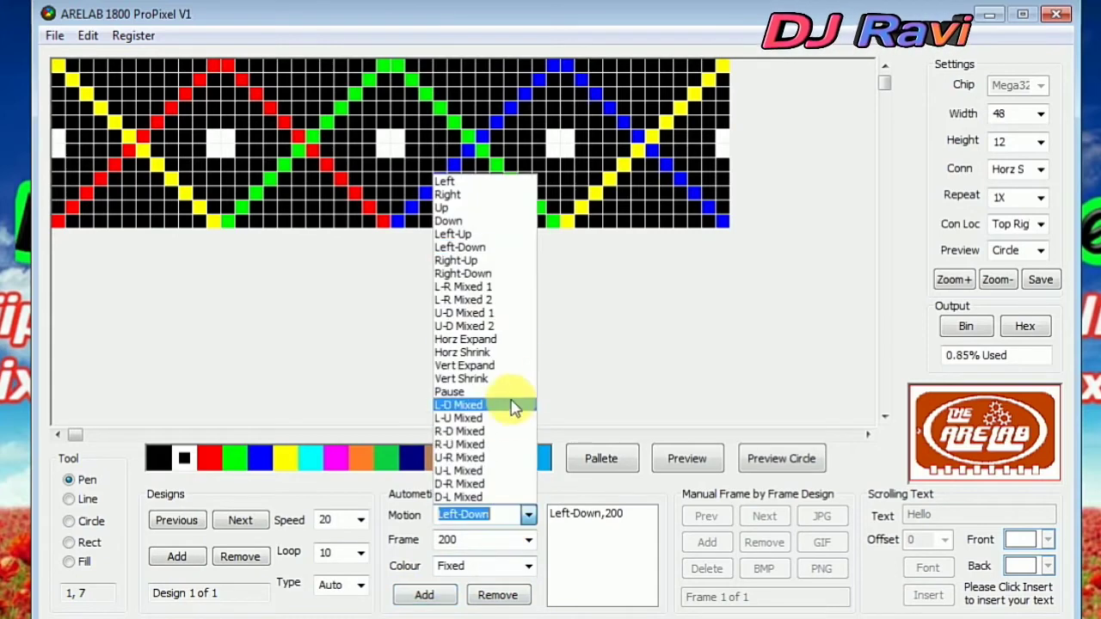
pyautogui.click(482, 273)
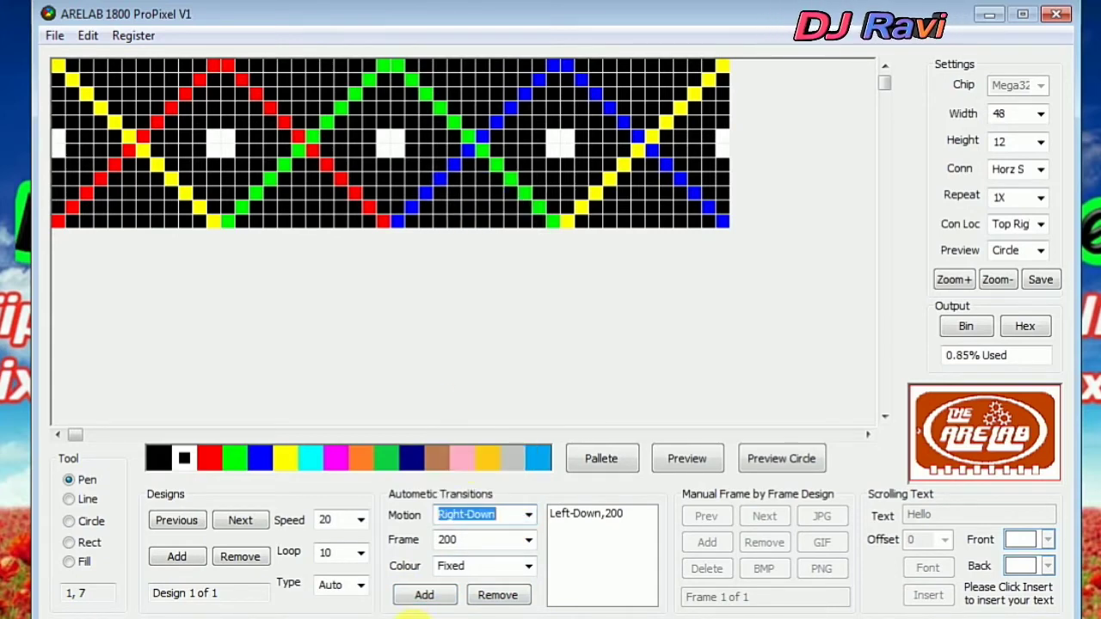
pyautogui.click(430, 595)
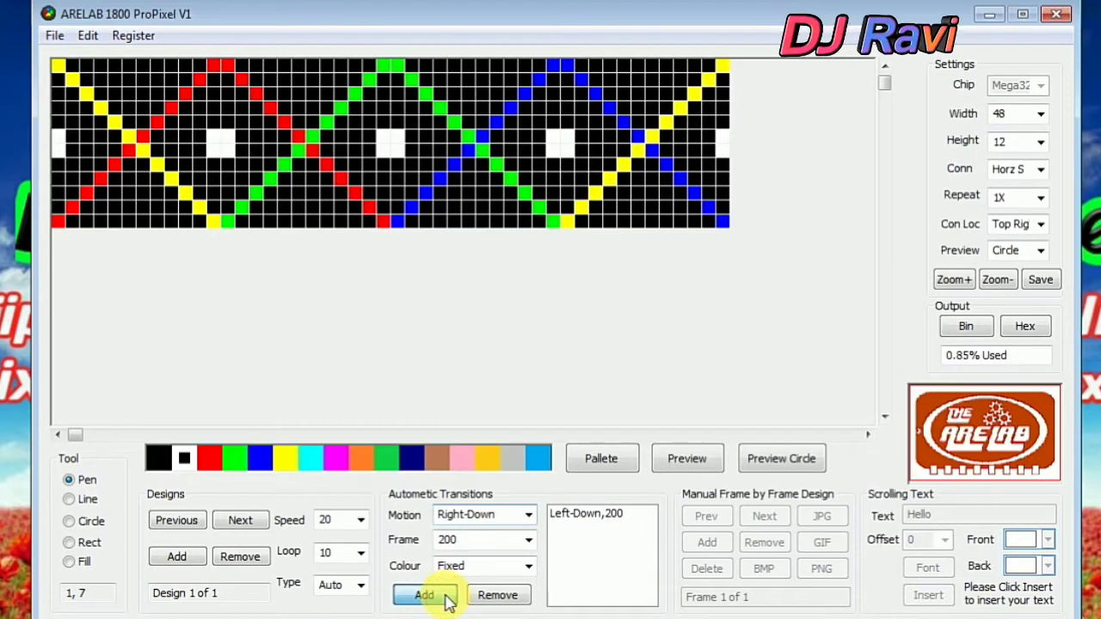
pyautogui.click(807, 462)
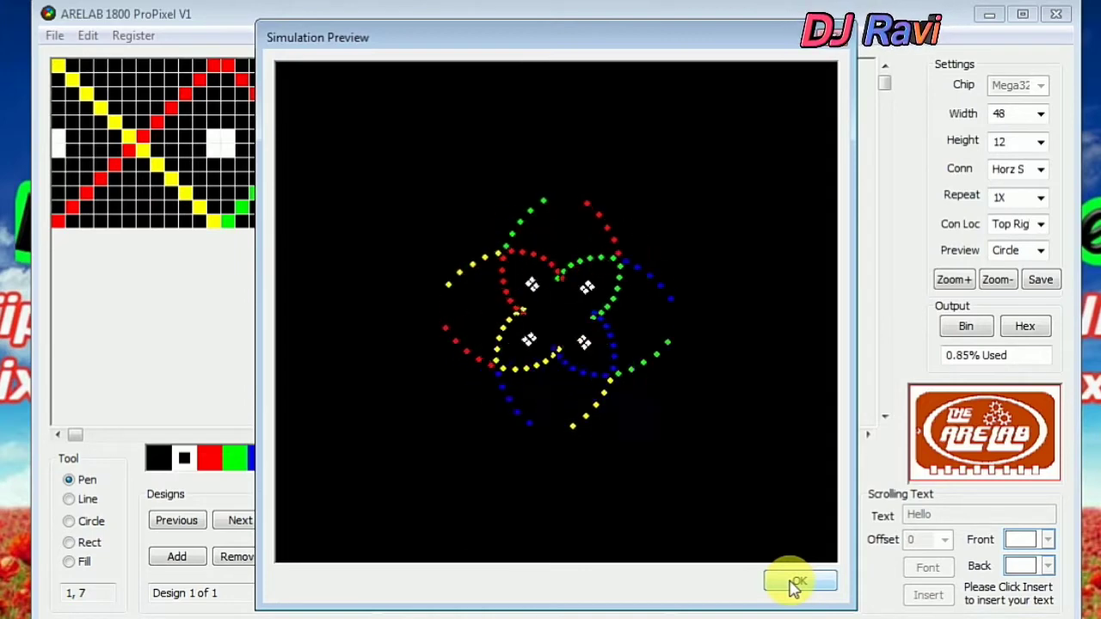
pyautogui.click(794, 583)
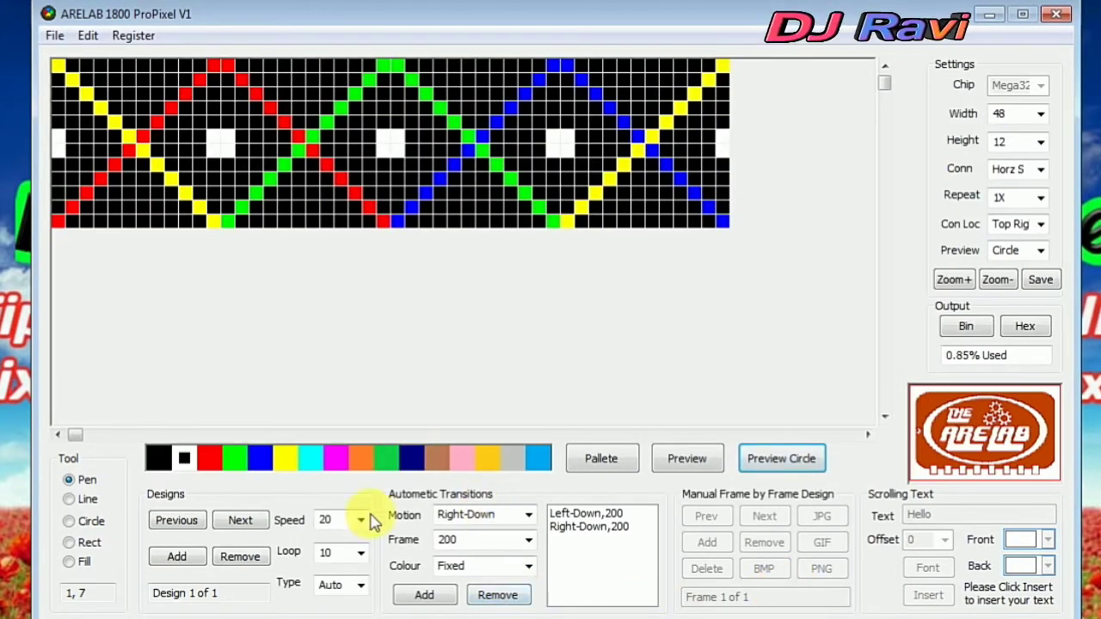
# Paint red 2 by 2 squares directly left of the first two white squares, restoring the overpainted cell to white
pyautogui.click(207, 460)
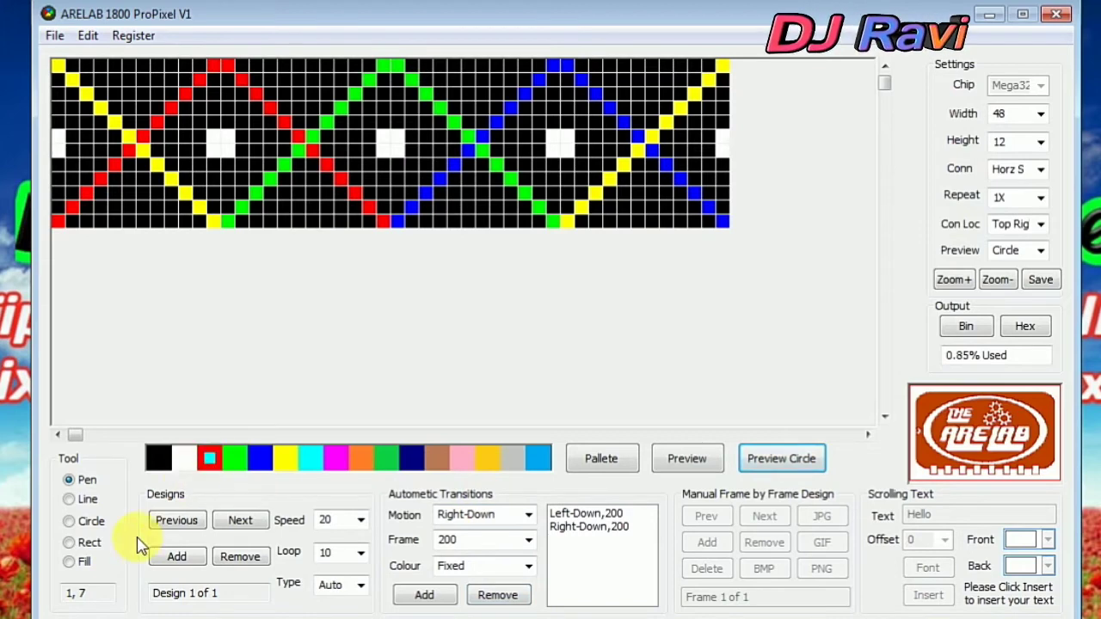
pyautogui.click(185, 147)
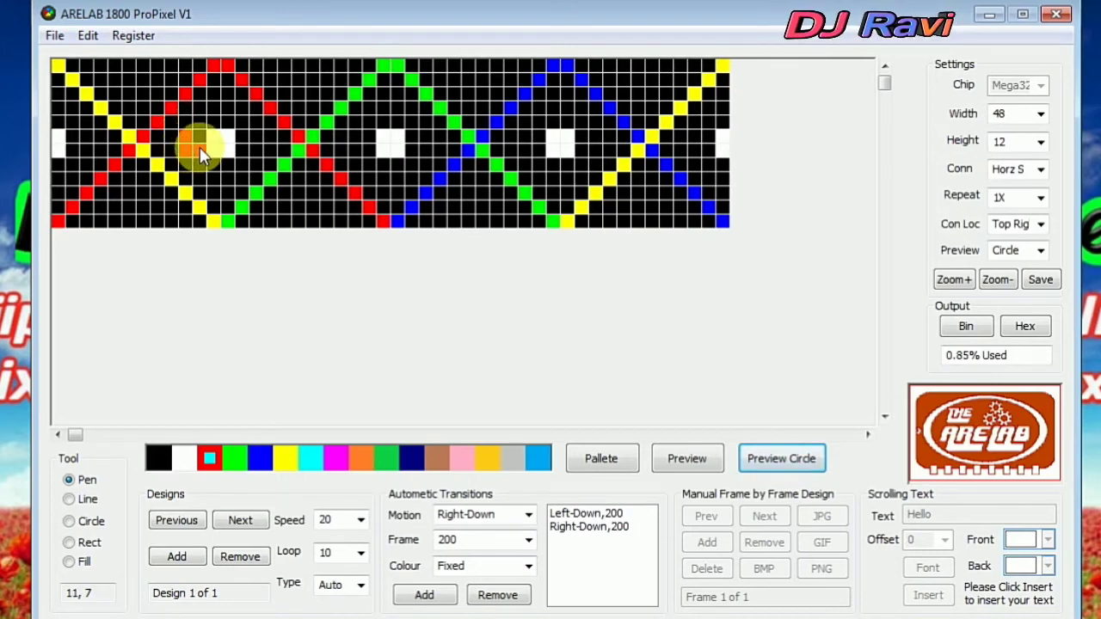
pyautogui.click(199, 145)
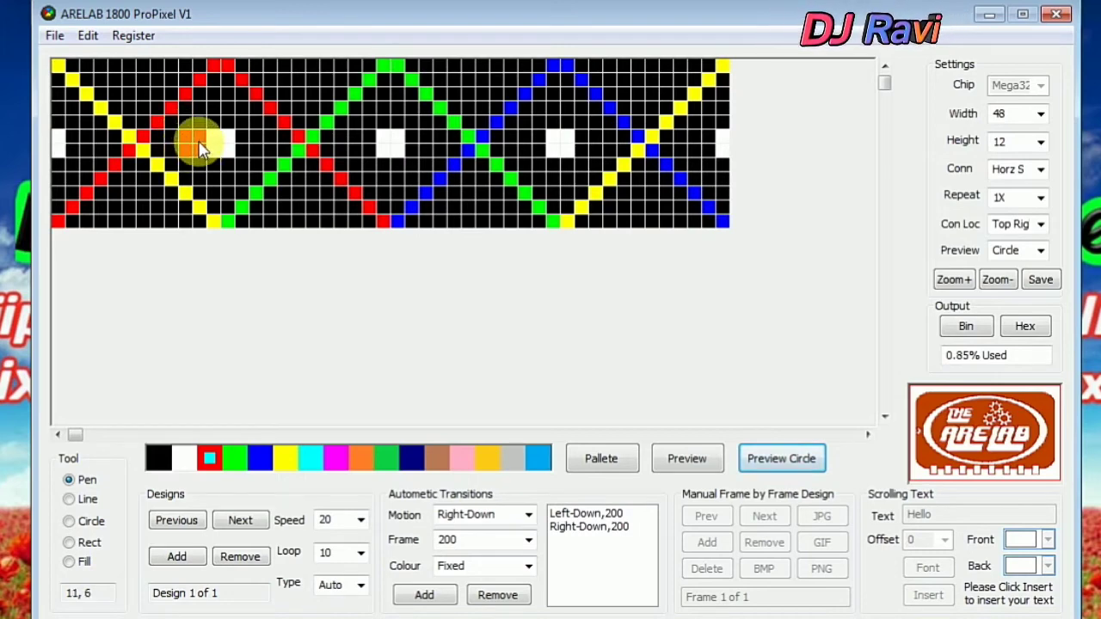
pyautogui.click(363, 142)
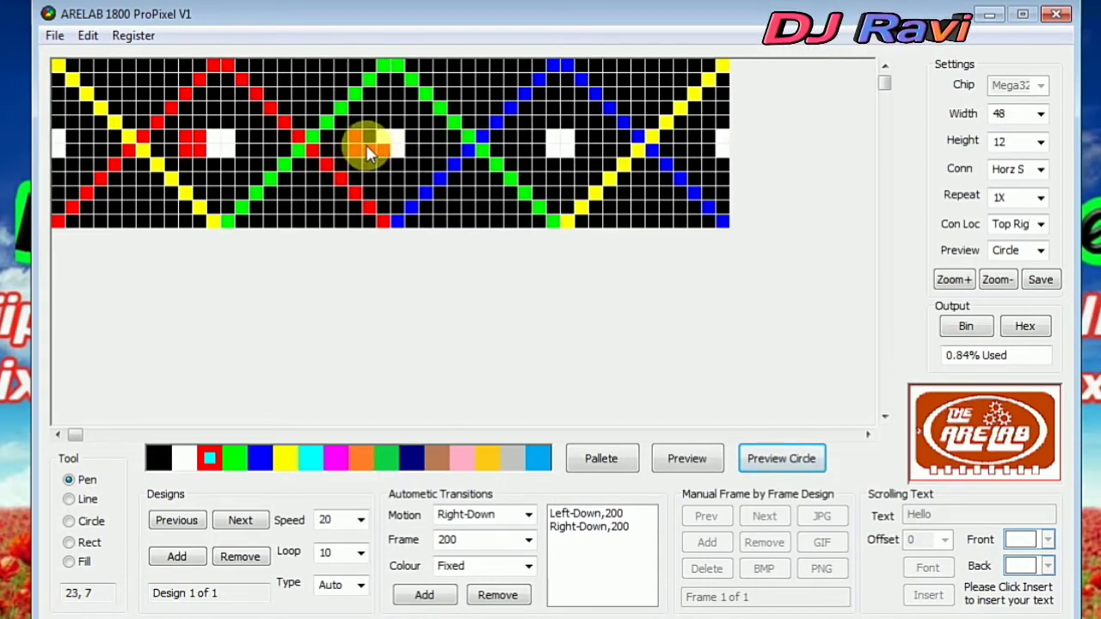
pyautogui.click(364, 145)
pyautogui.moveTo(365, 144)
pyautogui.mouseDown()
pyautogui.moveTo(369, 135)
pyautogui.moveTo(348, 139)
pyautogui.mouseUp()
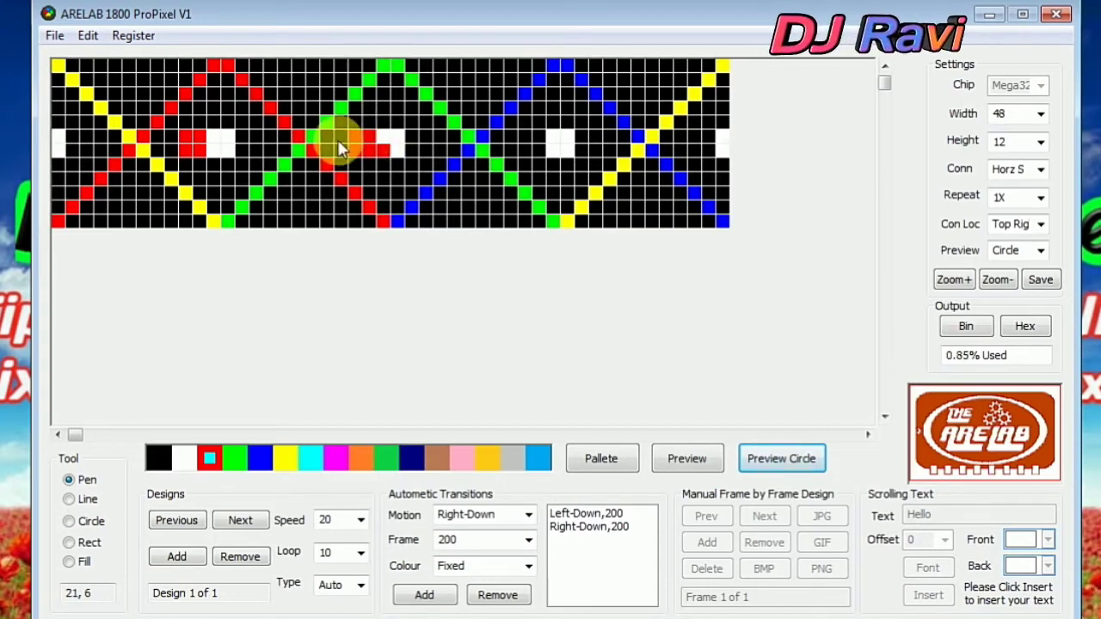
pyautogui.click(186, 460)
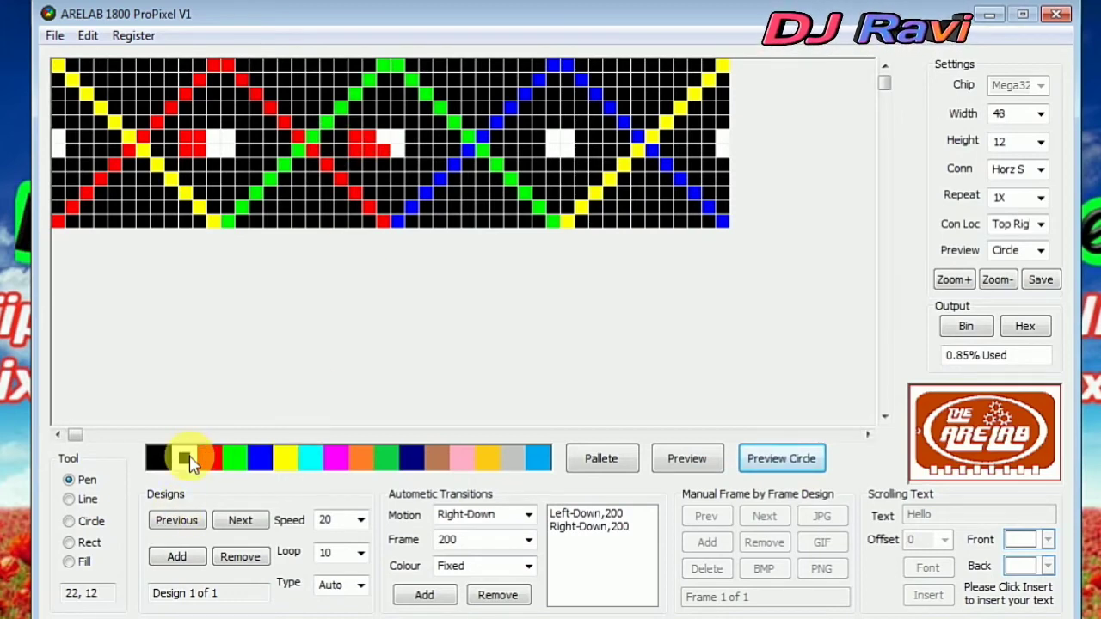
pyautogui.click(384, 155)
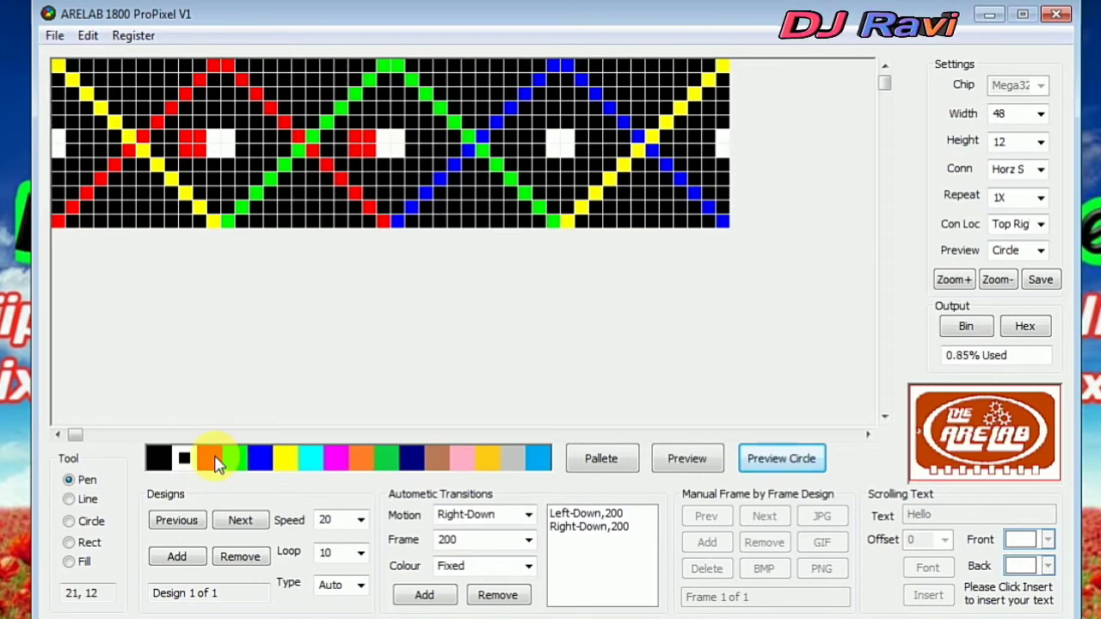
# Paint red 2 by 2 squares directly left of the third white square and of the white cells in the last column
pyautogui.click(215, 462)
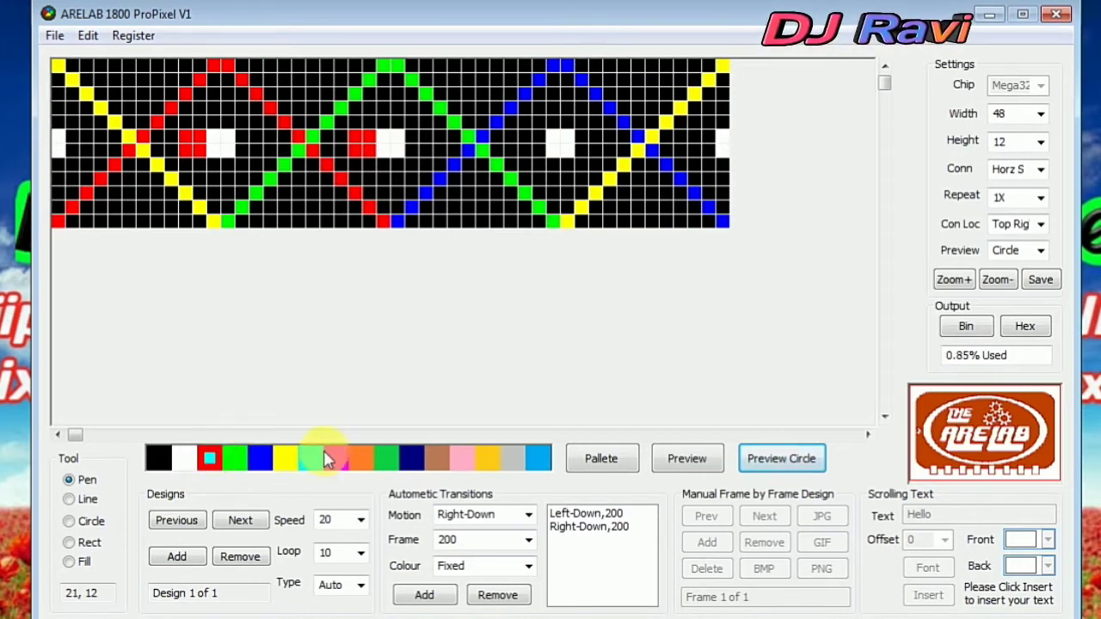
pyautogui.click(529, 145)
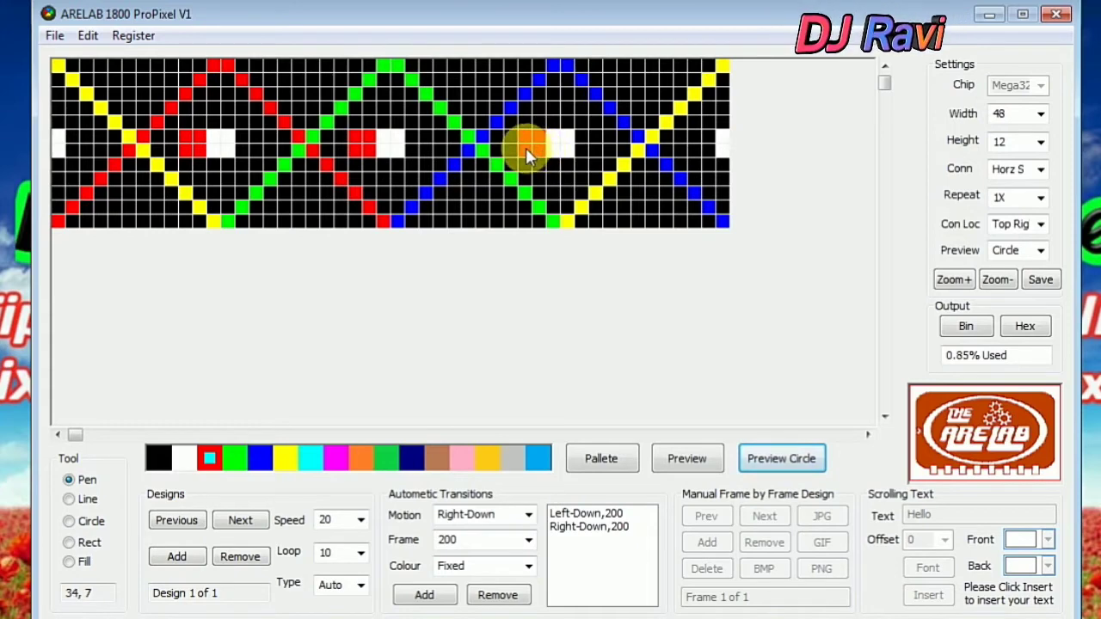
pyautogui.click(701, 134)
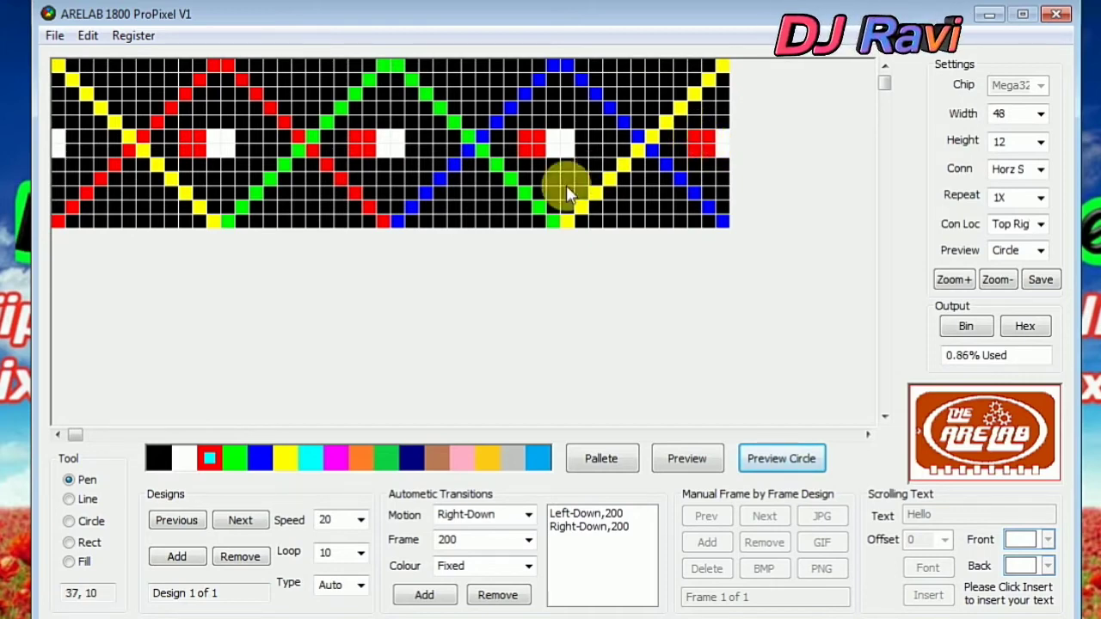
# Paint green 2 by 2 squares directly right of the three white squares and of the white cells in the first column
pyautogui.click(235, 458)
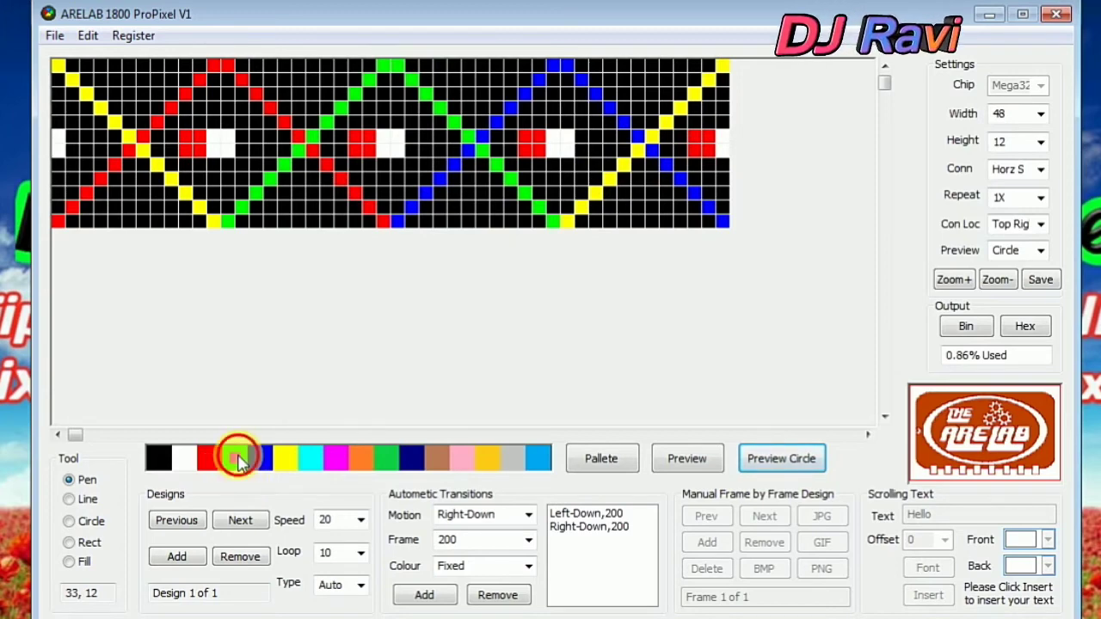
pyautogui.click(580, 142)
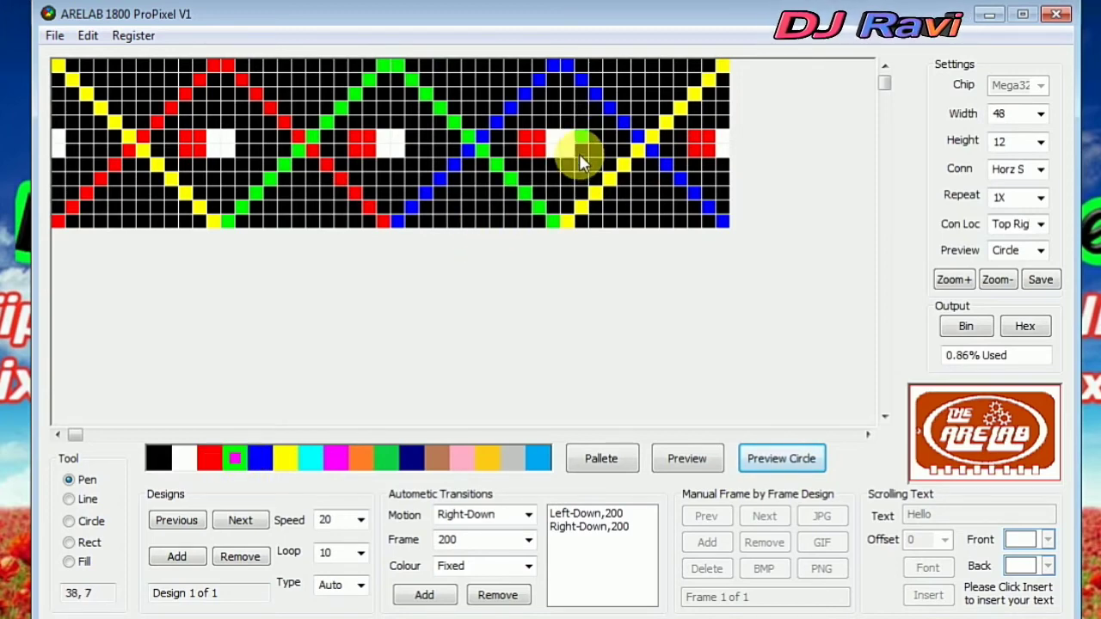
pyautogui.click(594, 151)
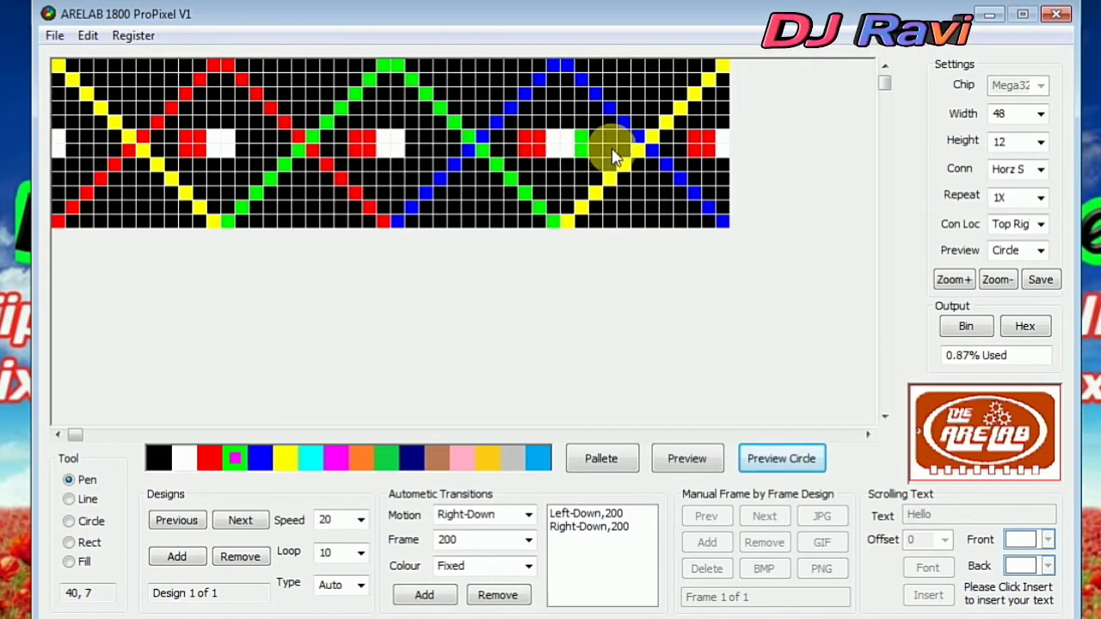
pyautogui.click(593, 136)
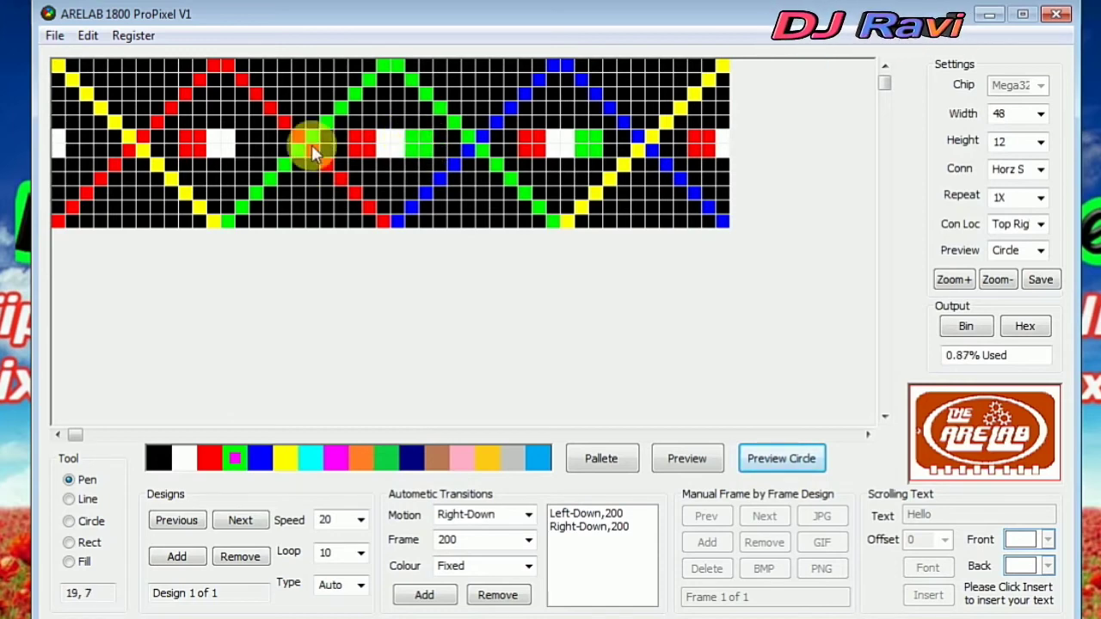
pyautogui.click(241, 134)
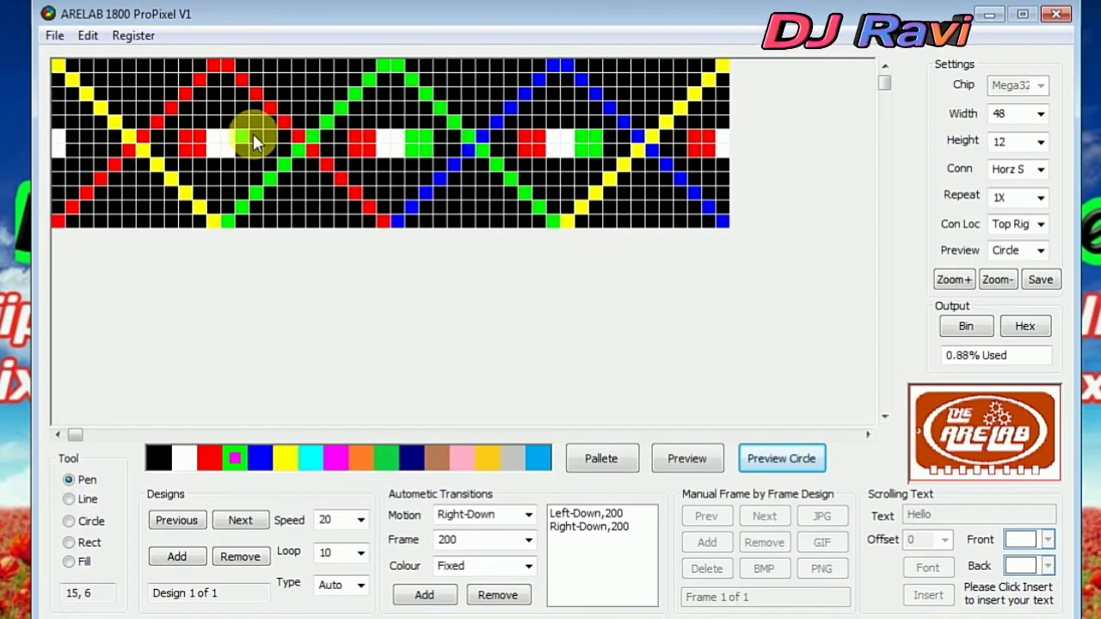
pyautogui.click(255, 145)
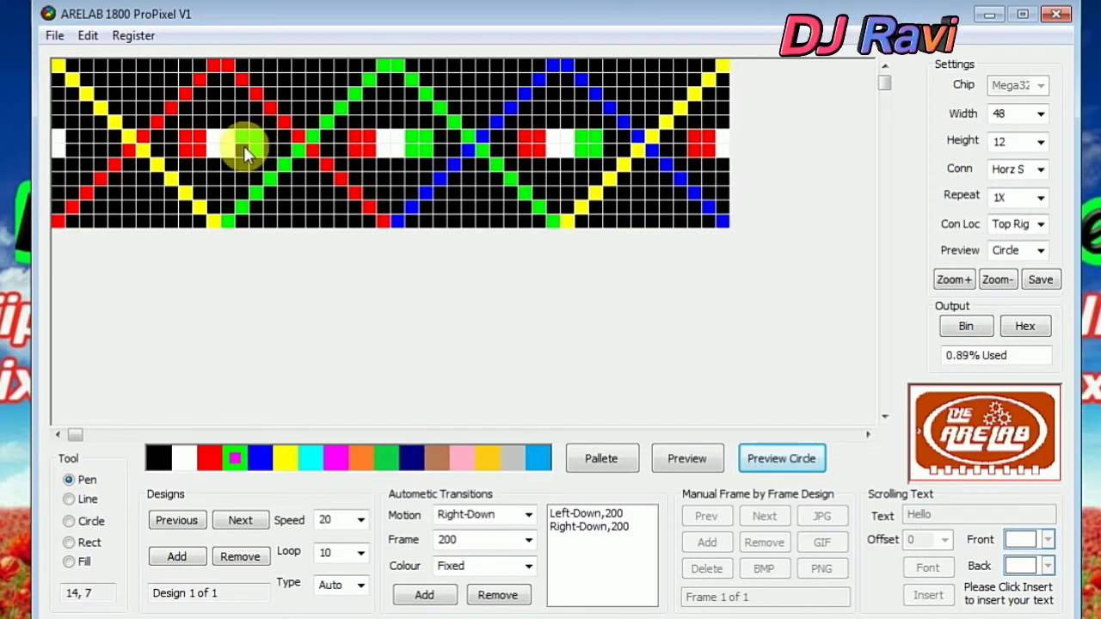
pyautogui.click(243, 146)
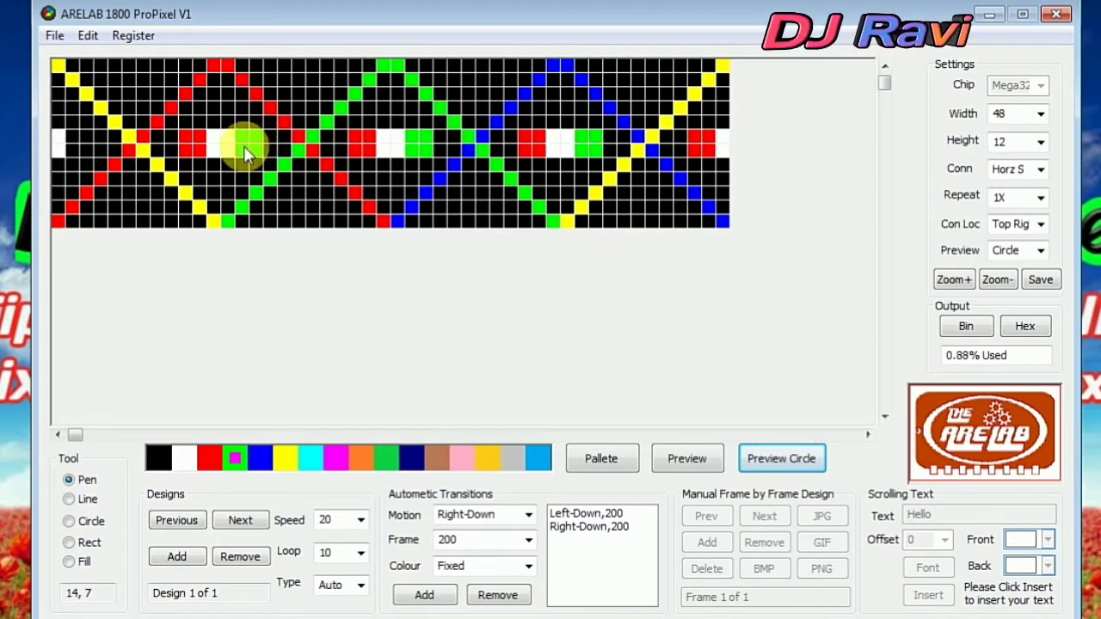
pyautogui.click(86, 148)
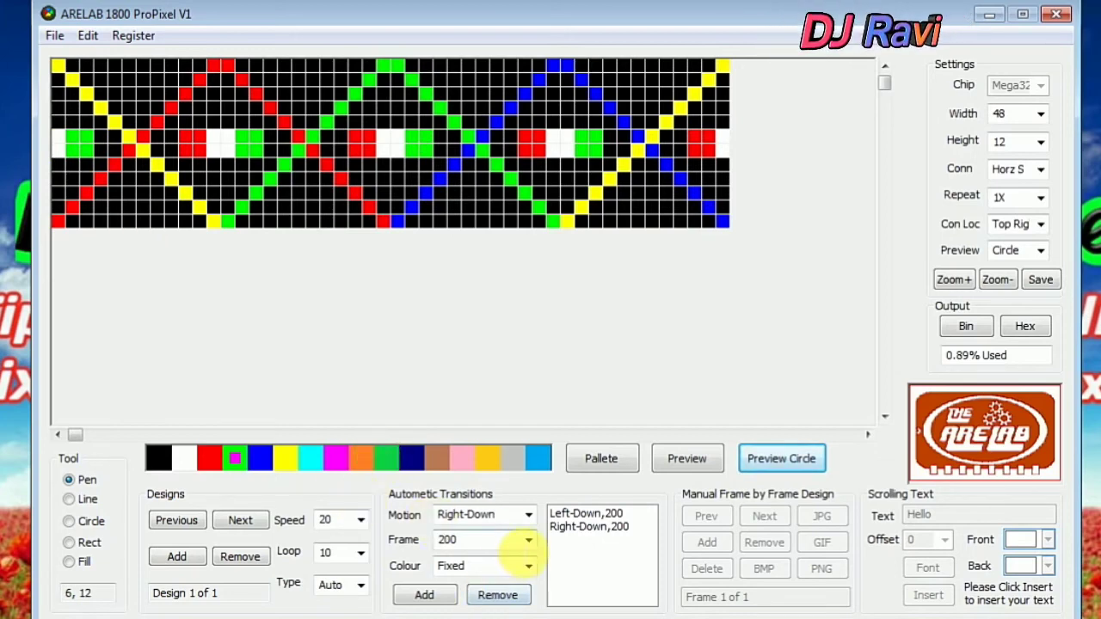
# Remove the Left-Down and Right-Down automatic transitions from the design
pyautogui.click(499, 595)
pyautogui.click(499, 595)
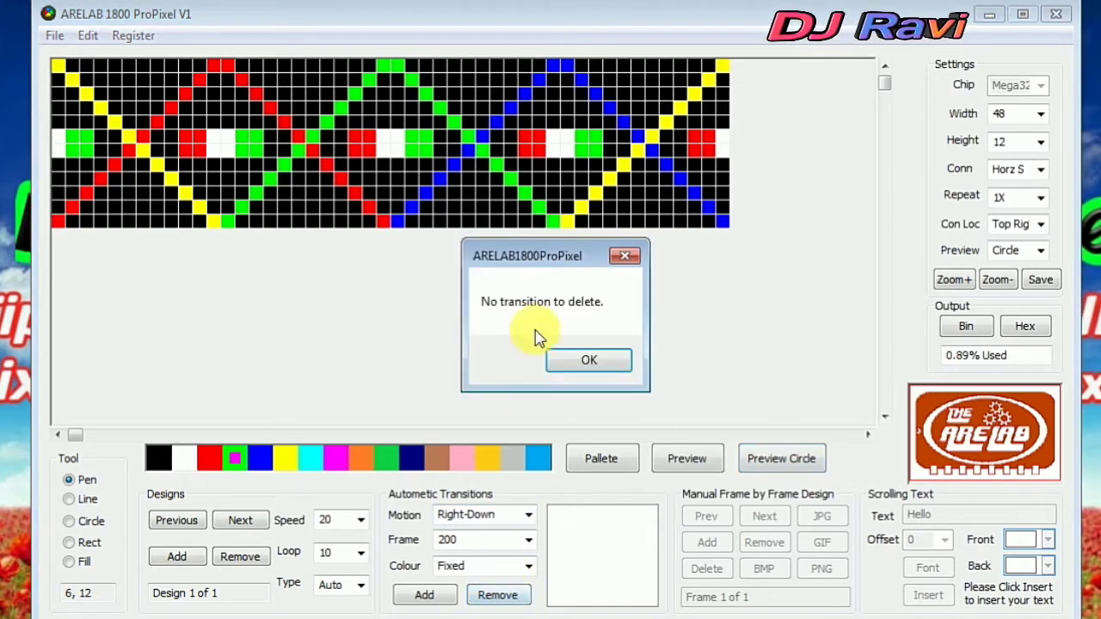
pyautogui.click(587, 362)
# Add Left and Right automatic transitions of 200 frames each with Fixed colour
pyautogui.click(528, 516)
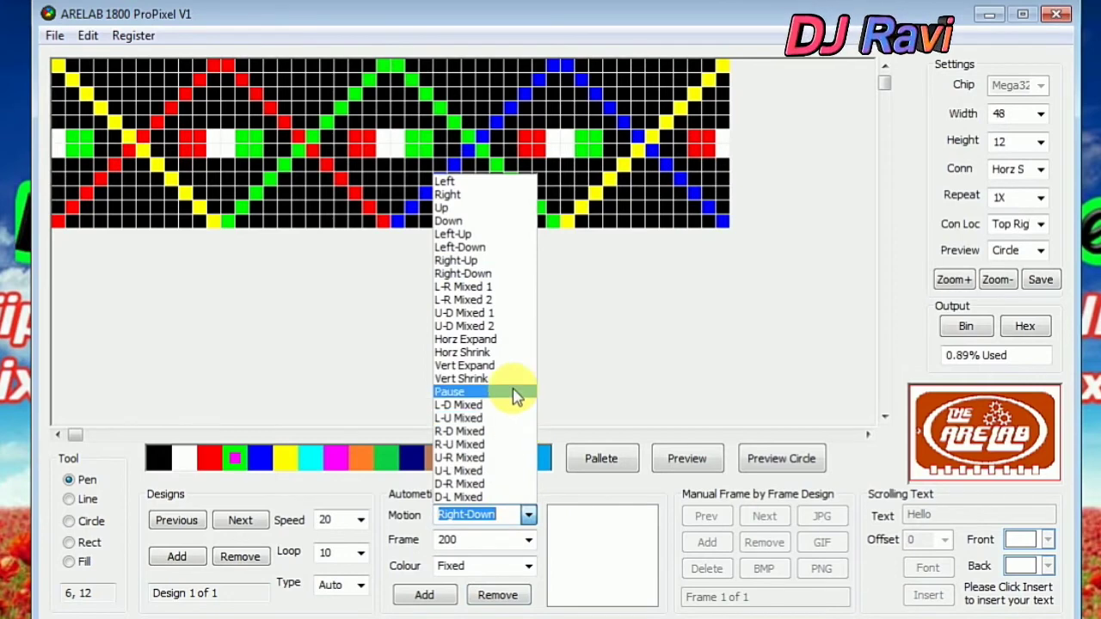
pyautogui.click(474, 184)
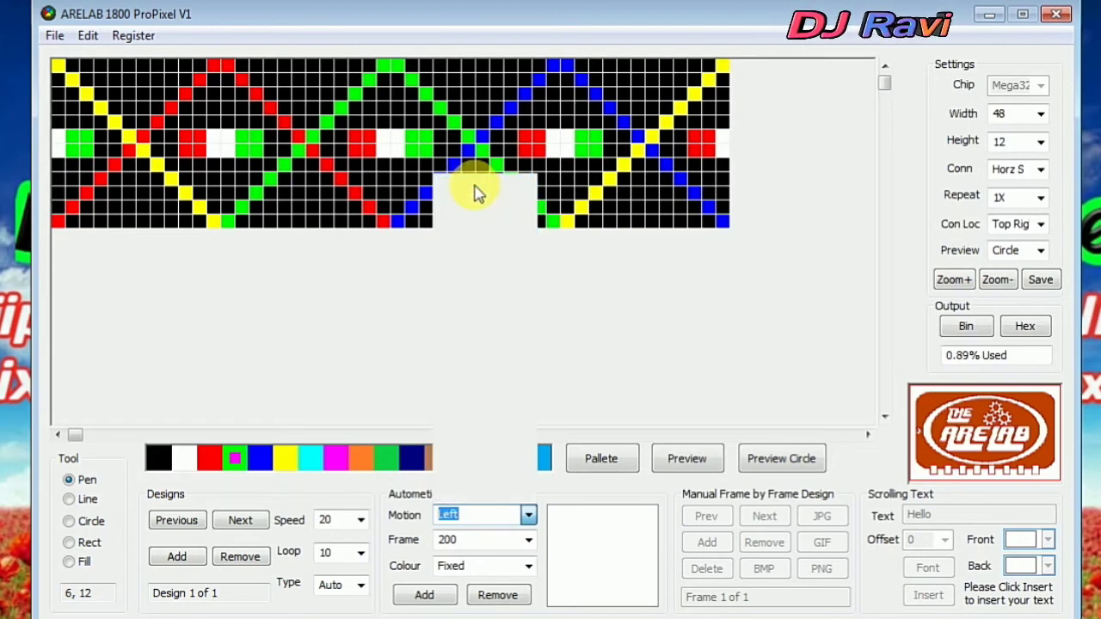
pyautogui.click(425, 594)
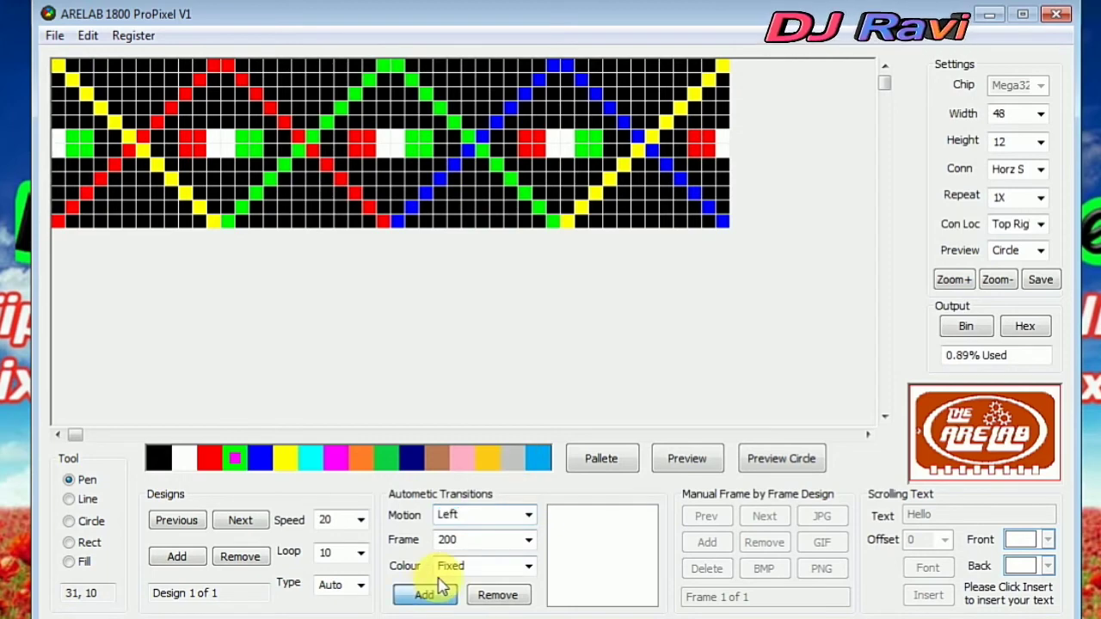
pyautogui.click(528, 515)
pyautogui.click(472, 196)
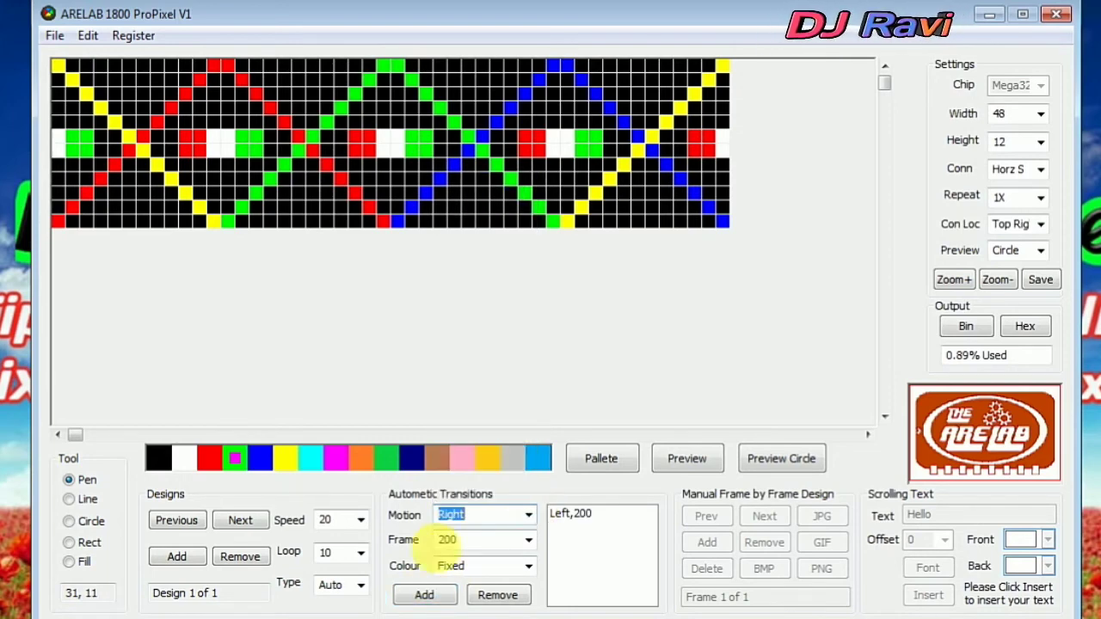
pyautogui.click(432, 599)
# Add Up and Down transitions of 200 frames each with Fixed colour, and watch the circular simulation preview
pyautogui.click(526, 516)
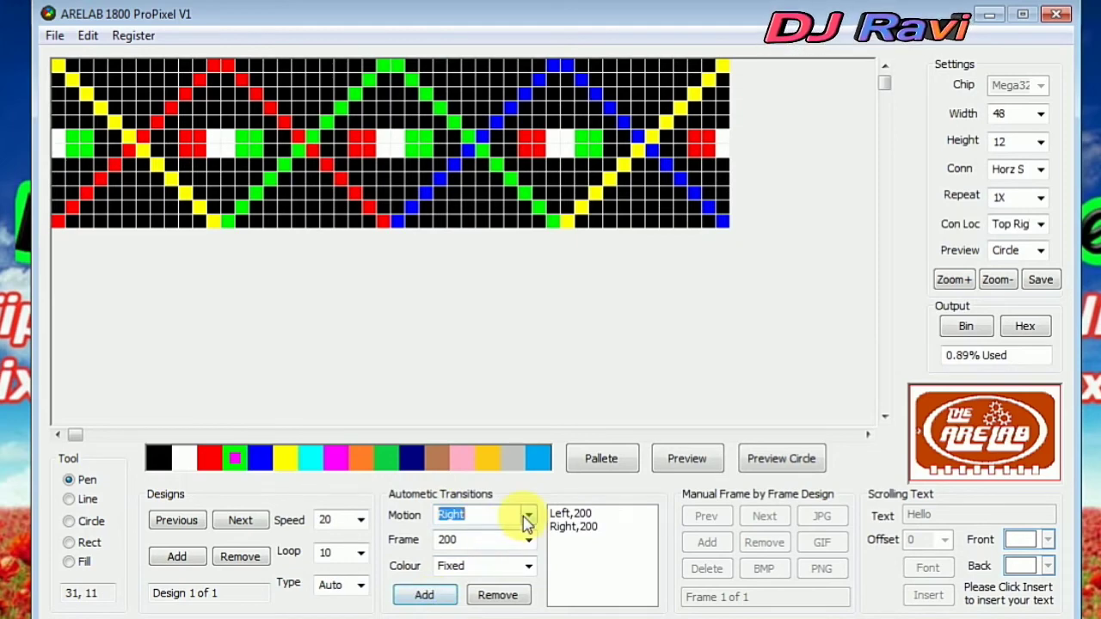
pyautogui.click(452, 208)
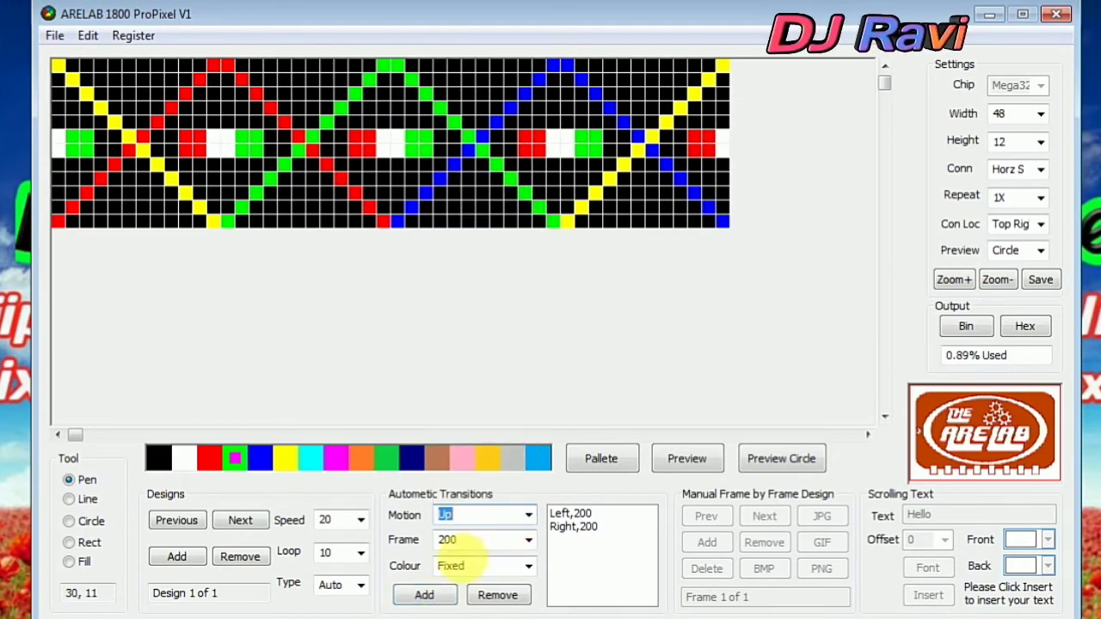
pyautogui.click(440, 600)
pyautogui.click(528, 516)
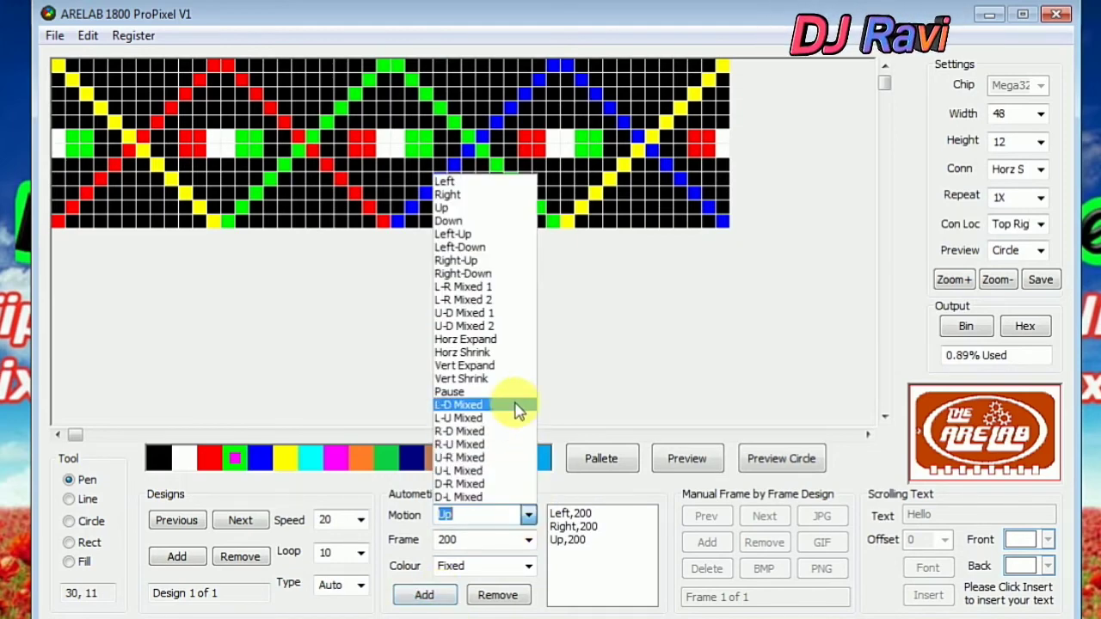
pyautogui.click(479, 220)
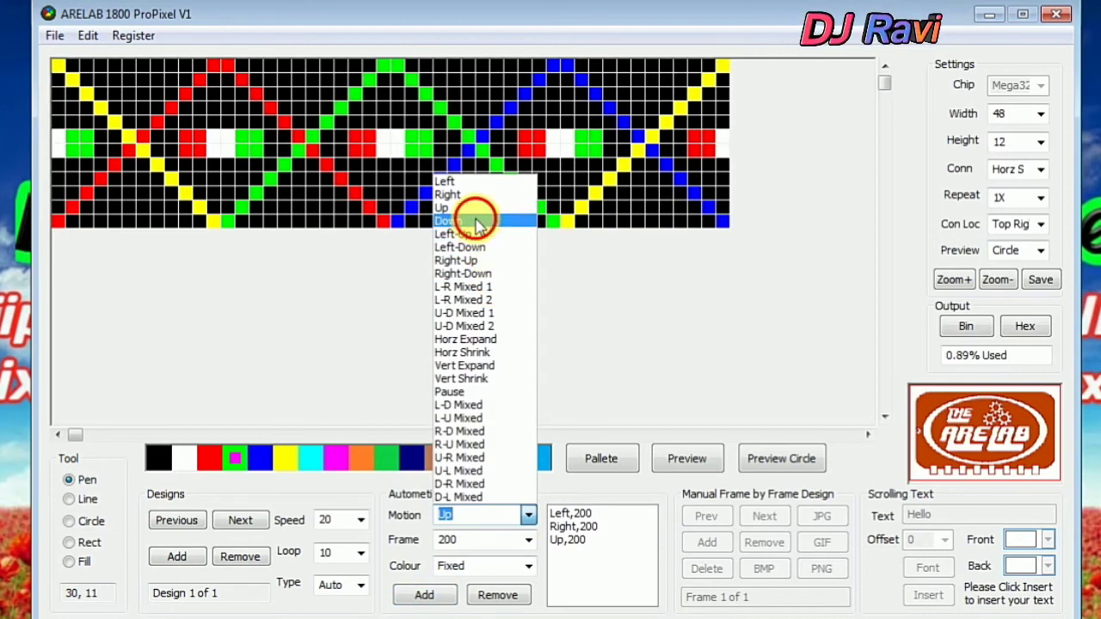
pyautogui.click(437, 595)
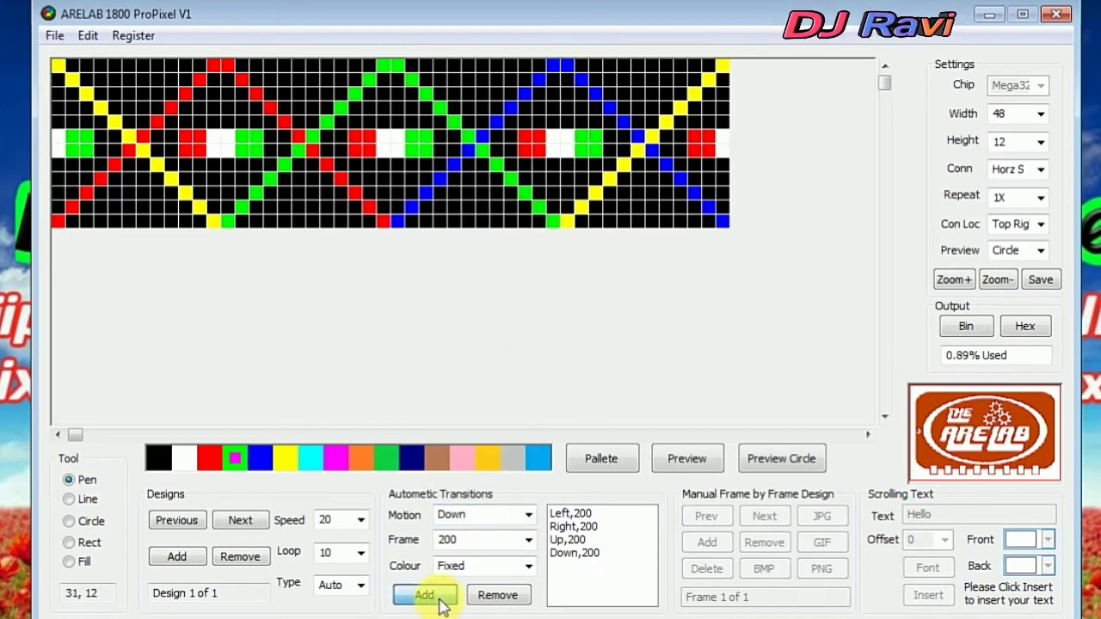
pyautogui.click(779, 468)
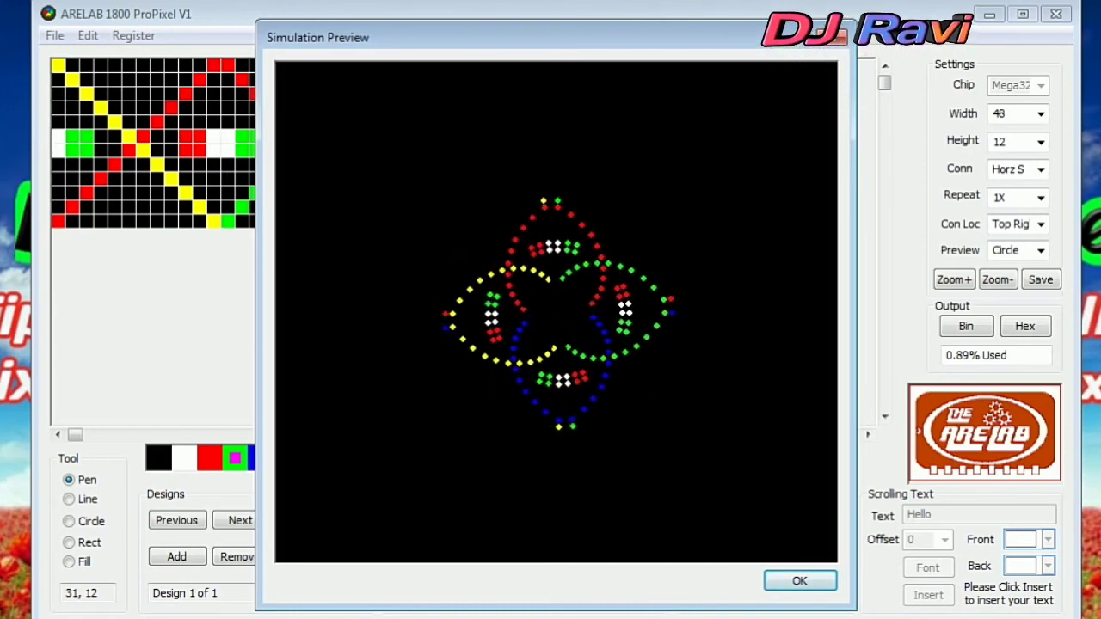
pyautogui.click(799, 582)
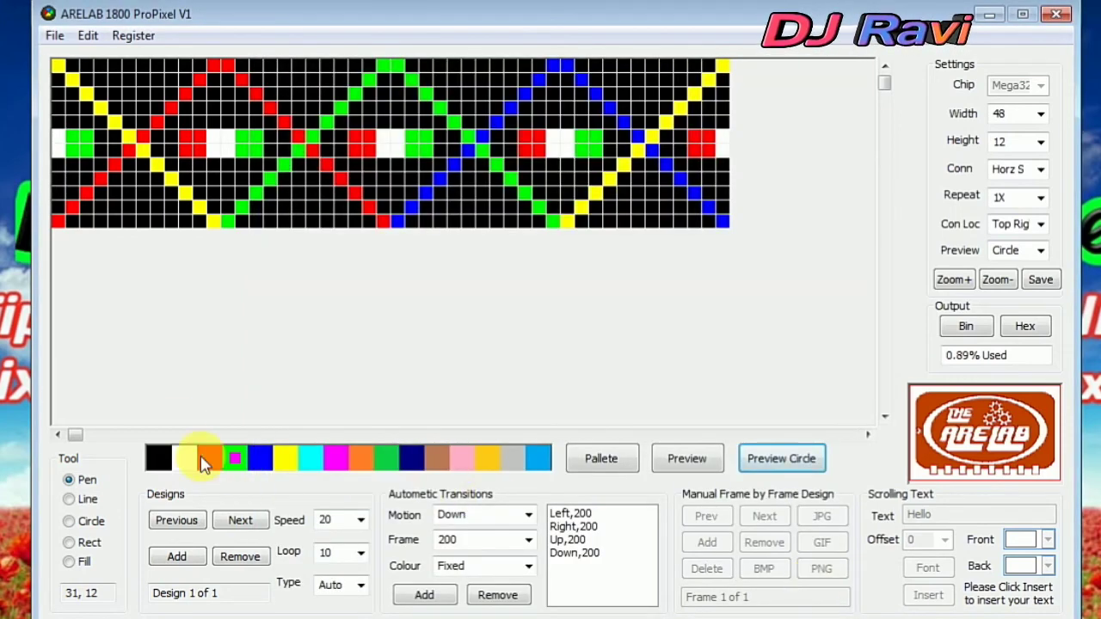